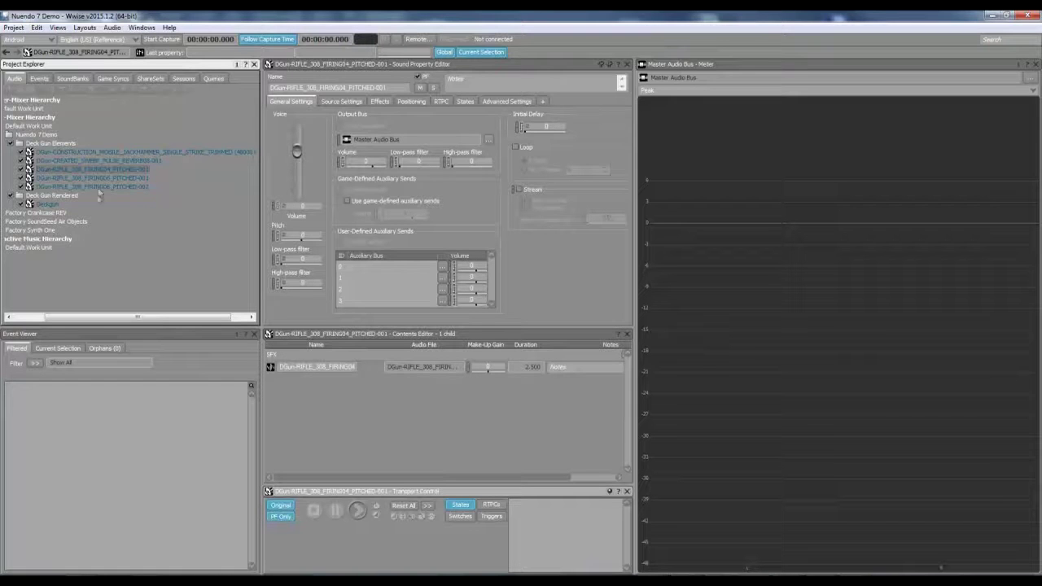
In Wwise, audition the jackhammer, sweep pulse reverb and RIFLE_308_FIRING04 layers one after another.
left_click(104, 153)
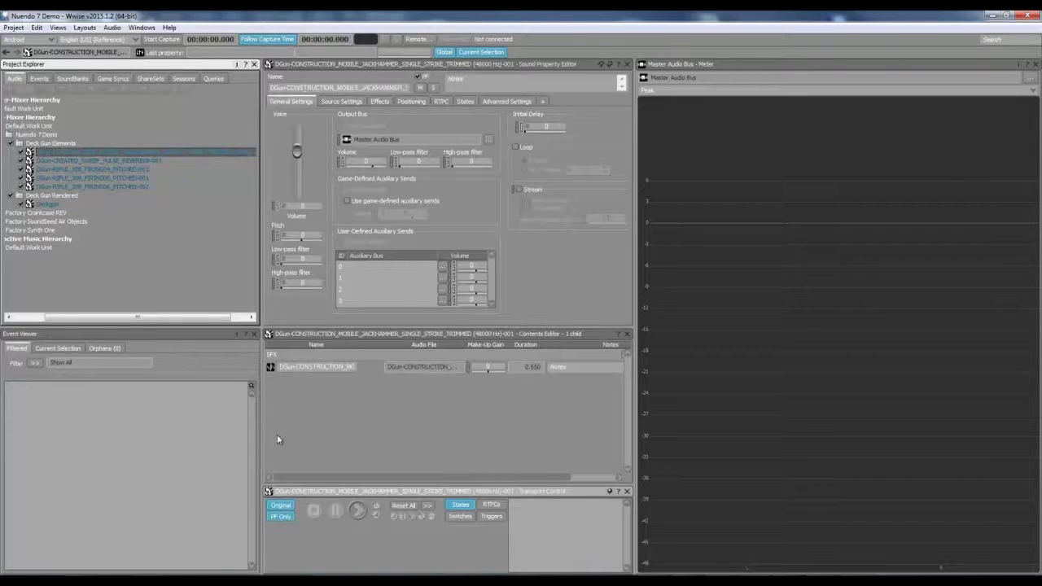
left_click(356, 511)
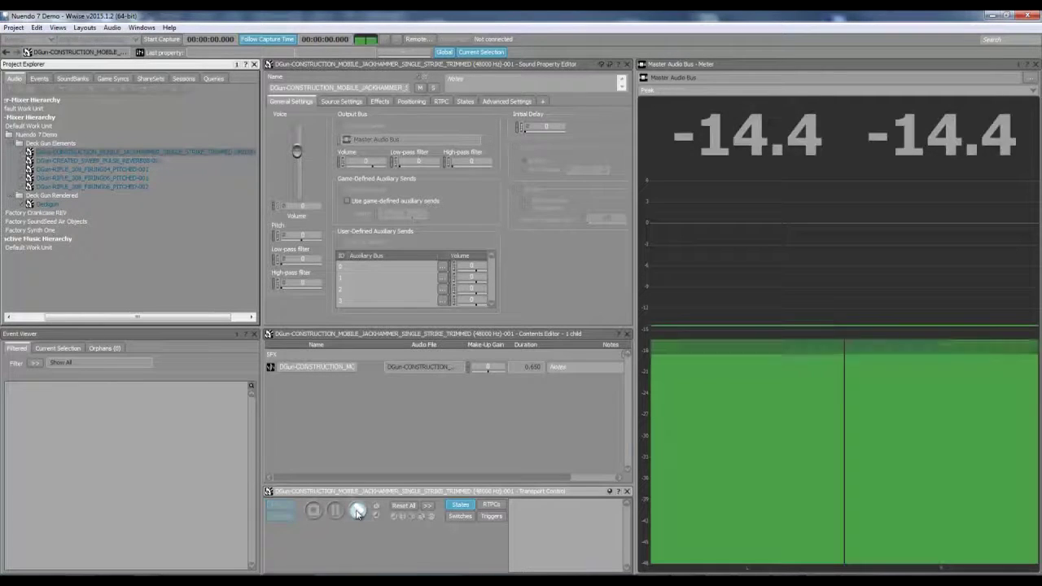
left_click(101, 162)
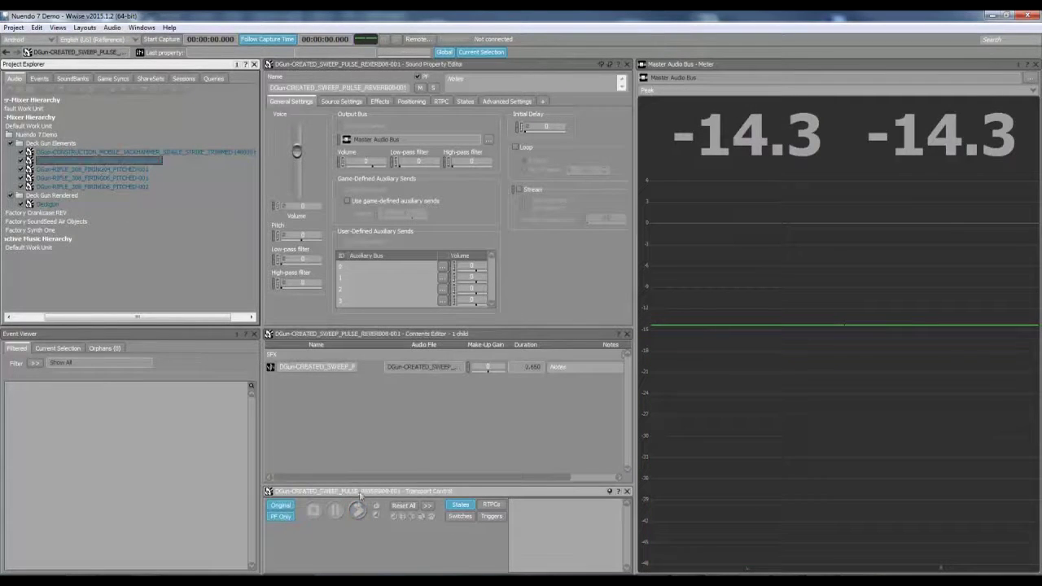
key("space")
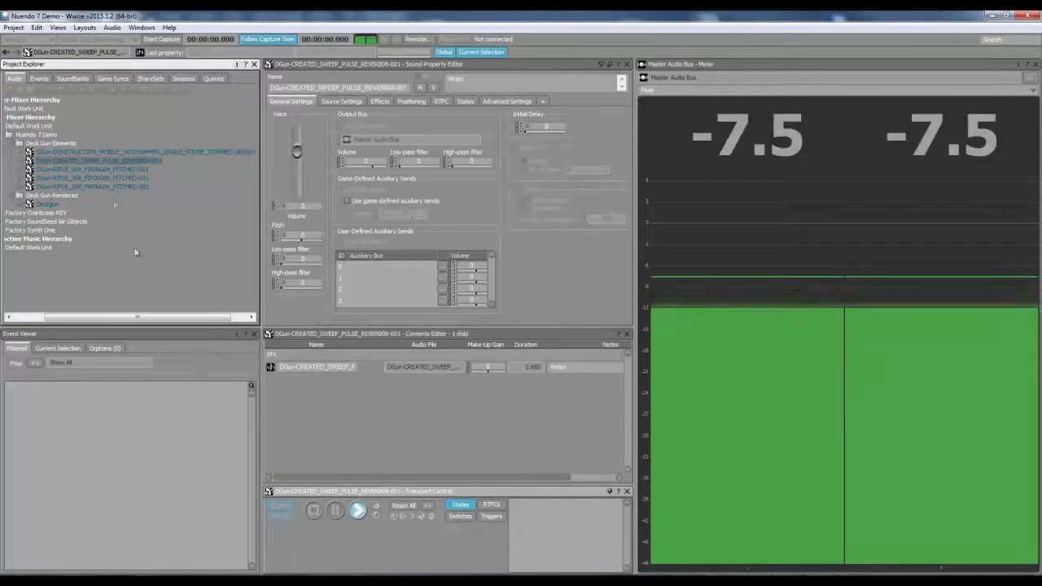
left_click(101, 168)
key("space")
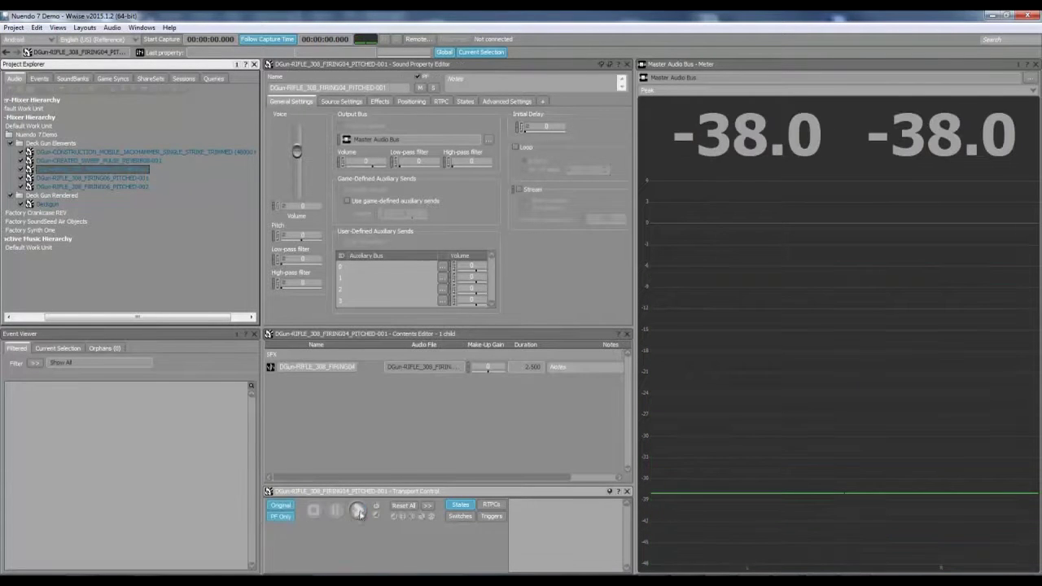
Audition both FIRING06_PITCHED layers, then bring up the Deck Gun Elements folder's context menu.
left_click(88, 176)
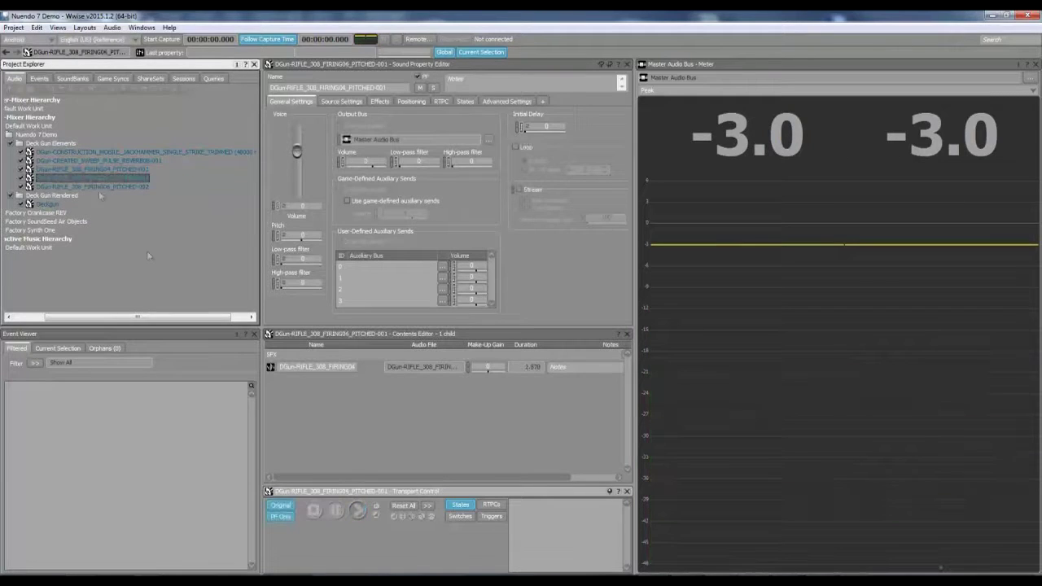
left_click(359, 511)
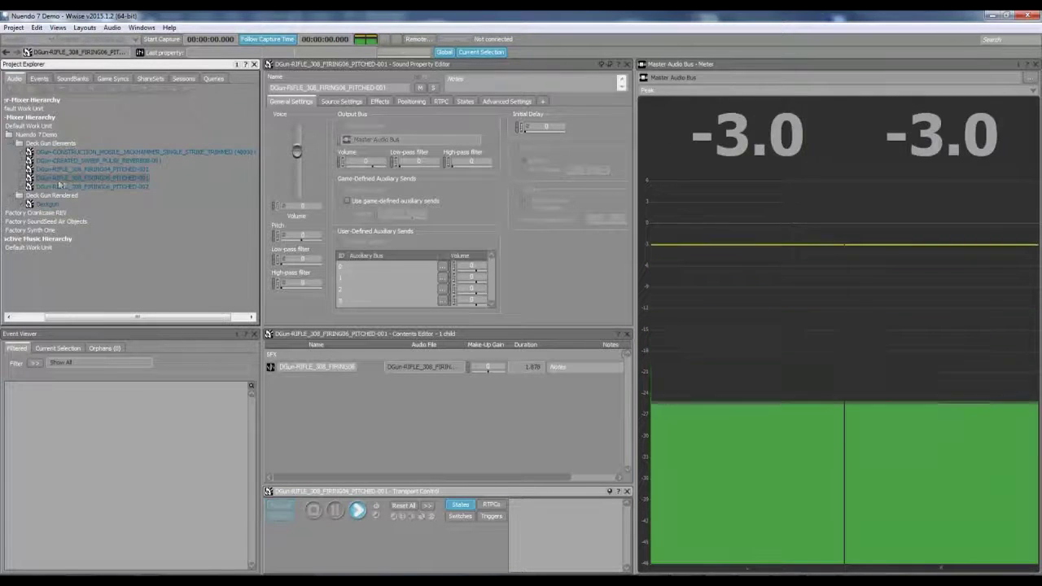
left_click(101, 187)
key("space")
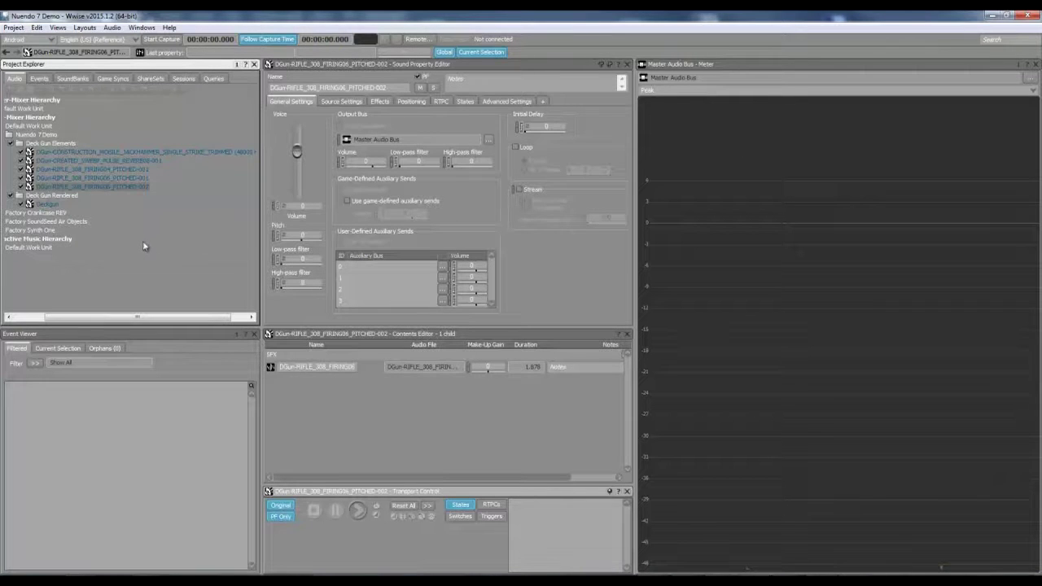
right_click(57, 144)
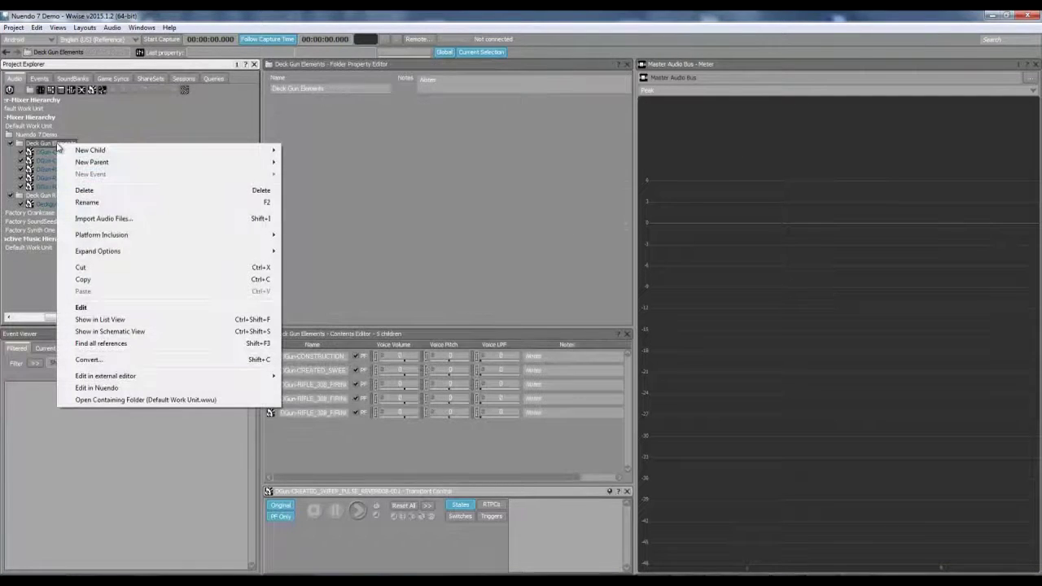
Send Deck Gun Elements to Nuendo and set the loop range from about 02:03 to 02:04.8.
left_click(106, 389)
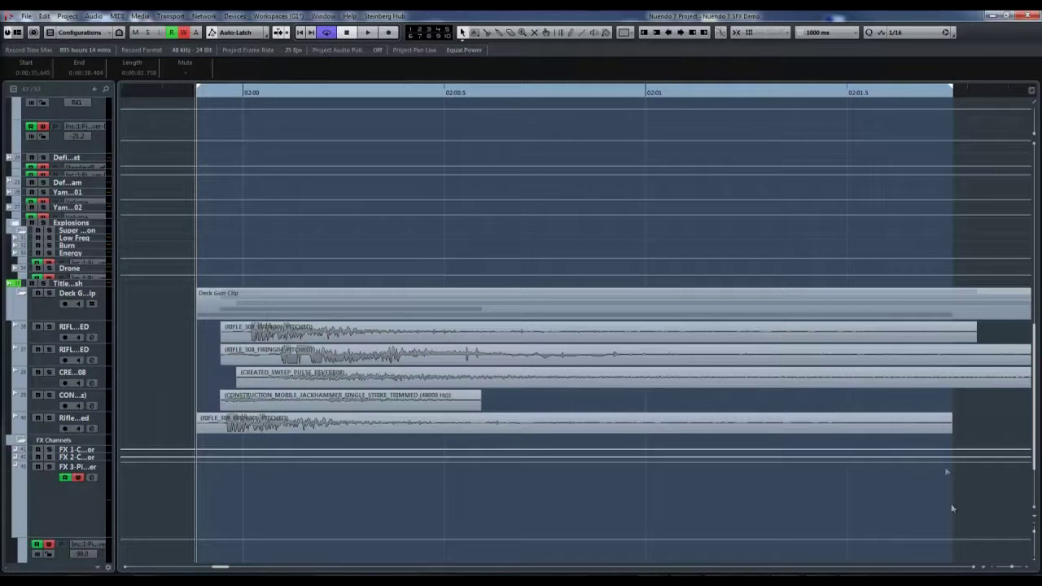
left_click(992, 568)
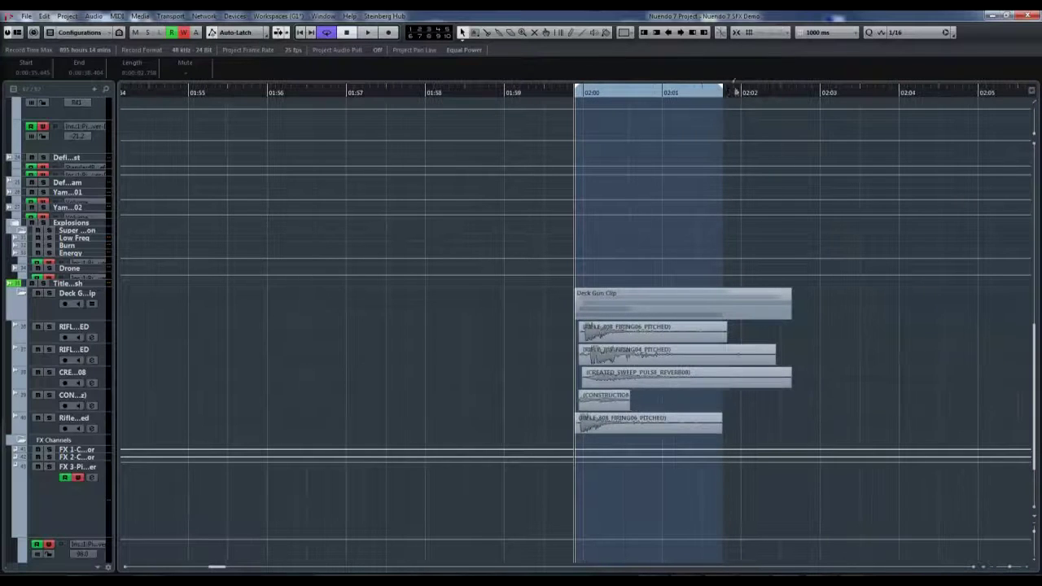
left_click_drag(723, 90, 970, 89)
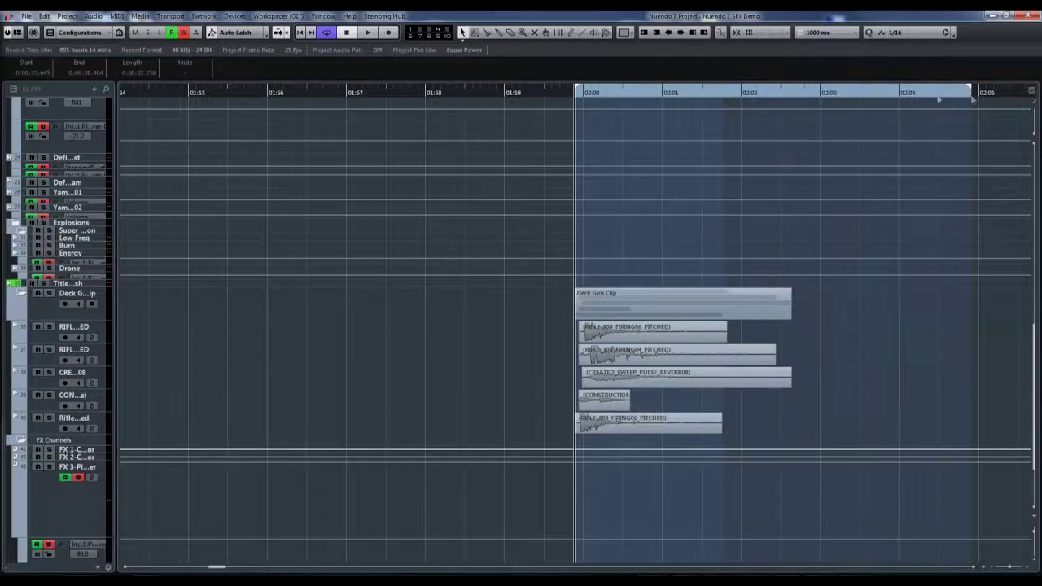
left_click_drag(578, 89, 823, 108)
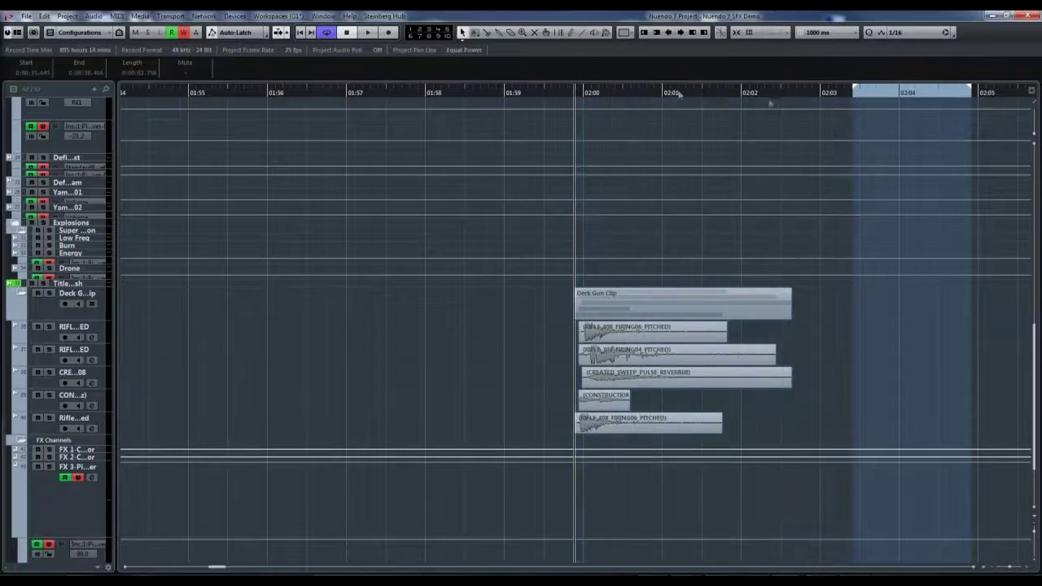
Play the Deck Gun Clip twice from about 02:01.5 to hear the layers.
left_click(570, 91)
key("space")
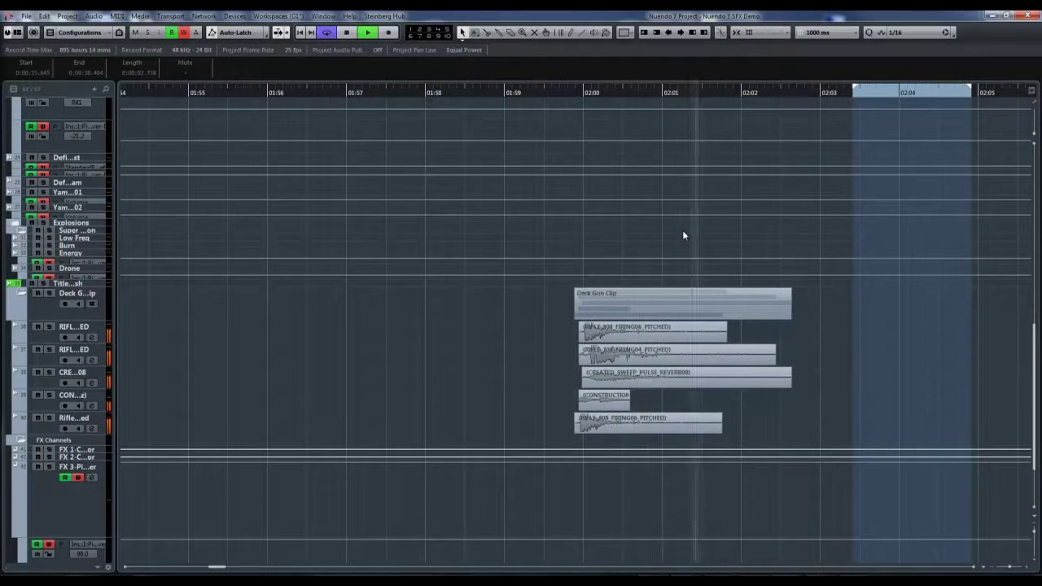
key("space")
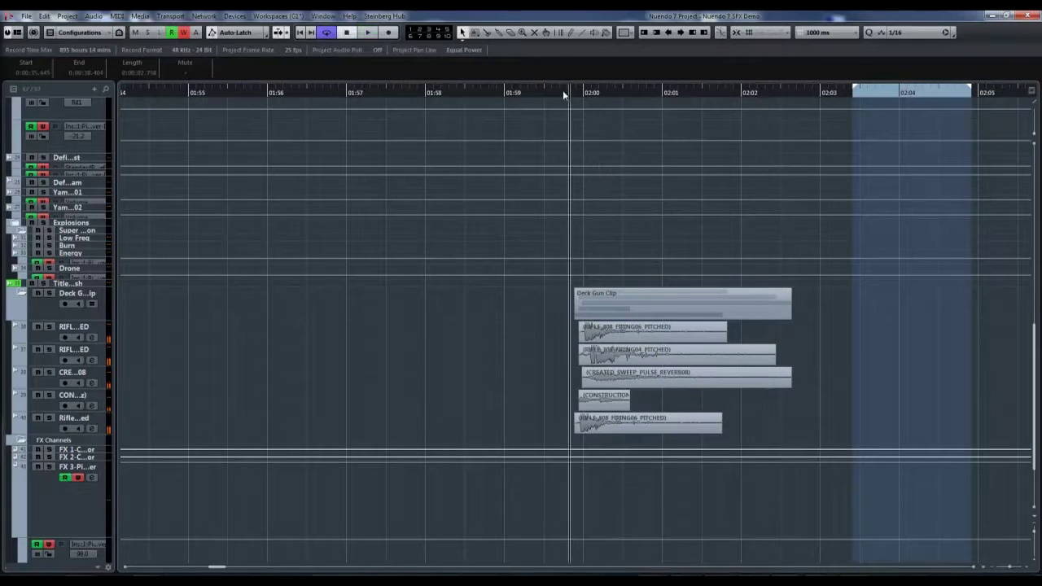
left_click(564, 92)
key("space")
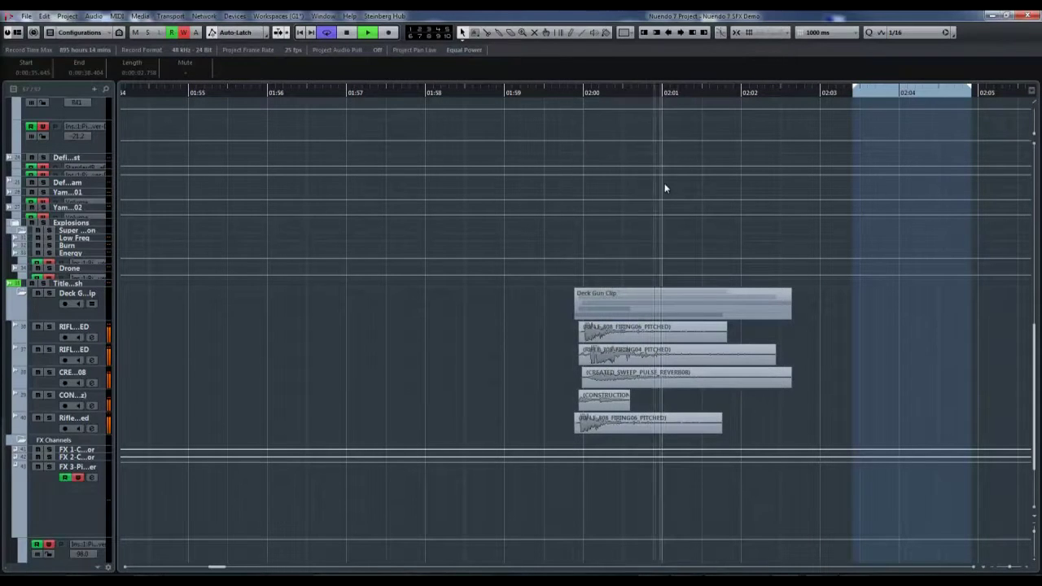
key("space")
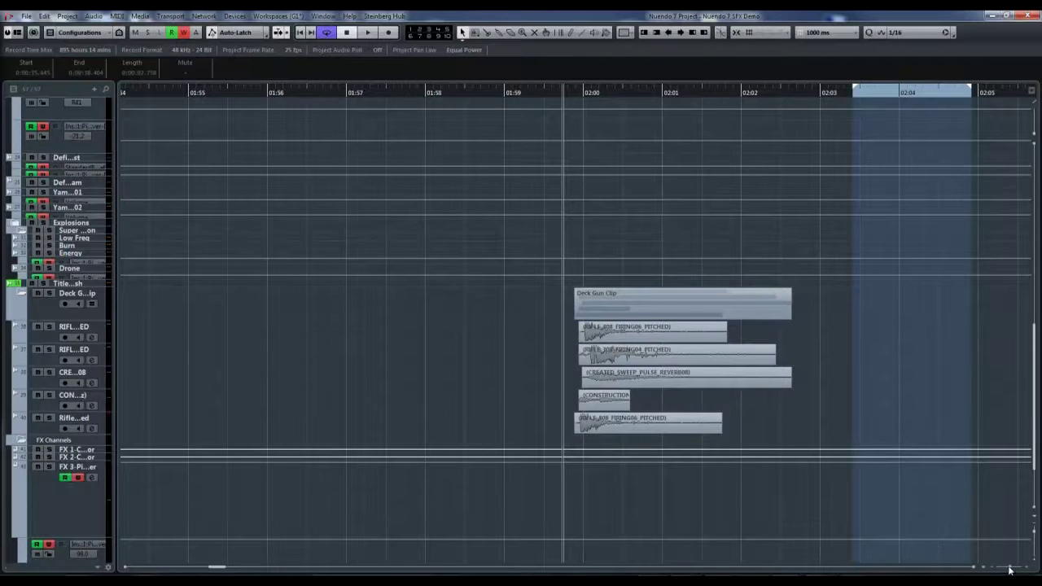
Zoom out to the whole project, scroll to the video track, and frame 0:00–1:10 with the playhead at 0:20.
left_click_drag(1010, 570, 1001, 569)
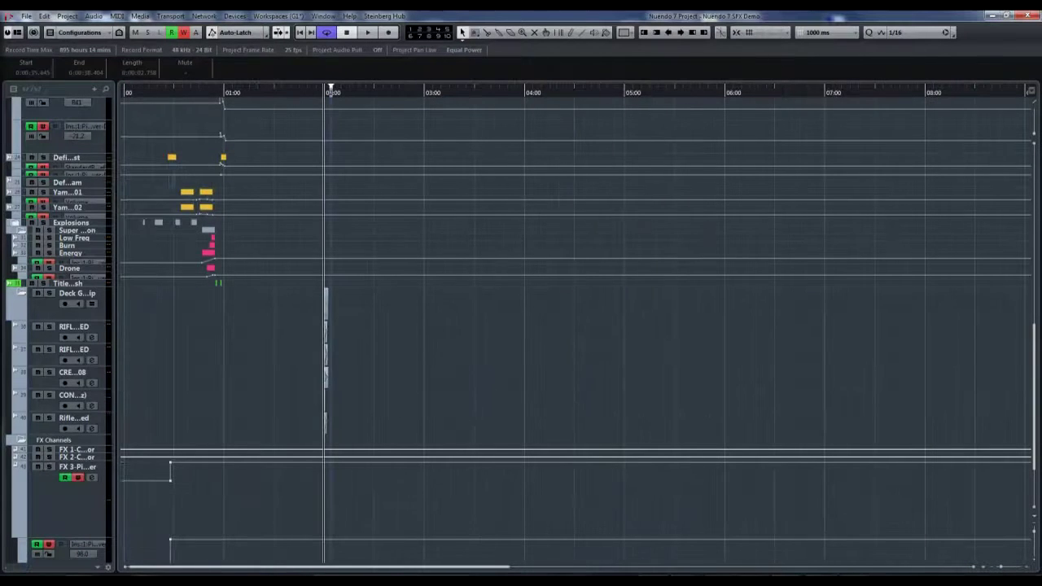
scroll(214, 379, "up", 10)
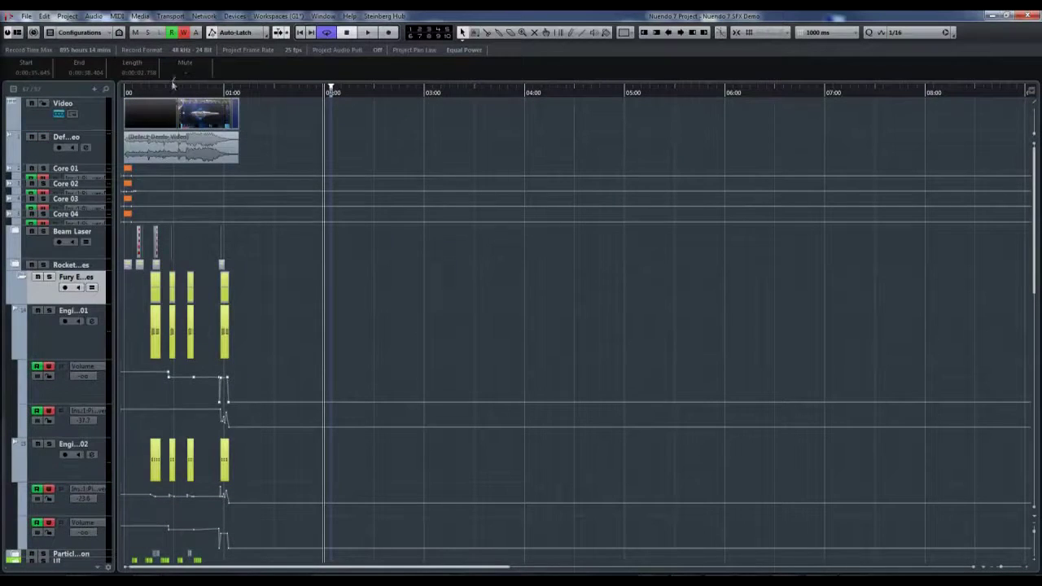
left_click_drag(171, 91, 187, 174)
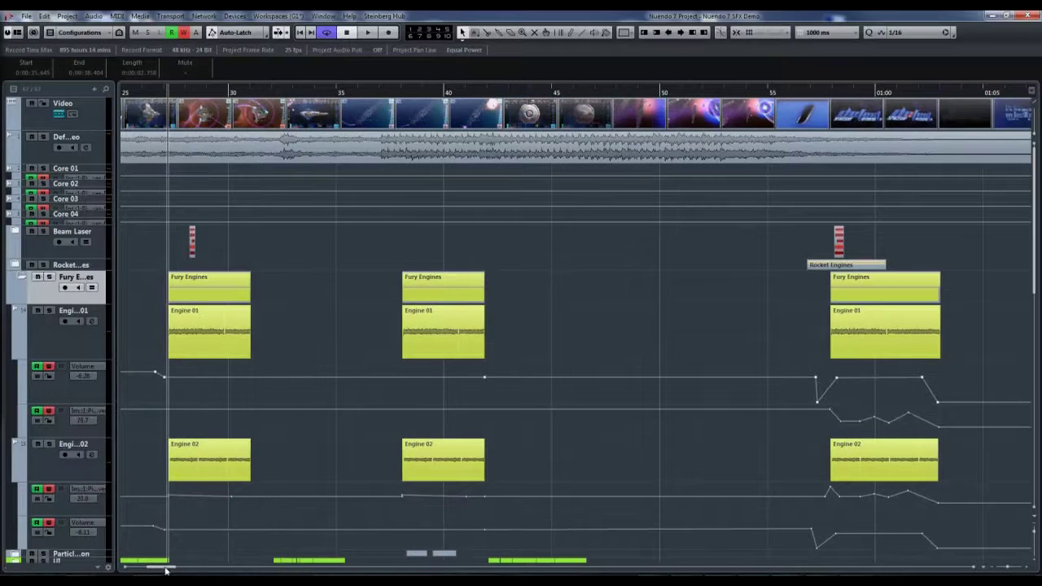
left_click_drag(166, 569, 140, 570)
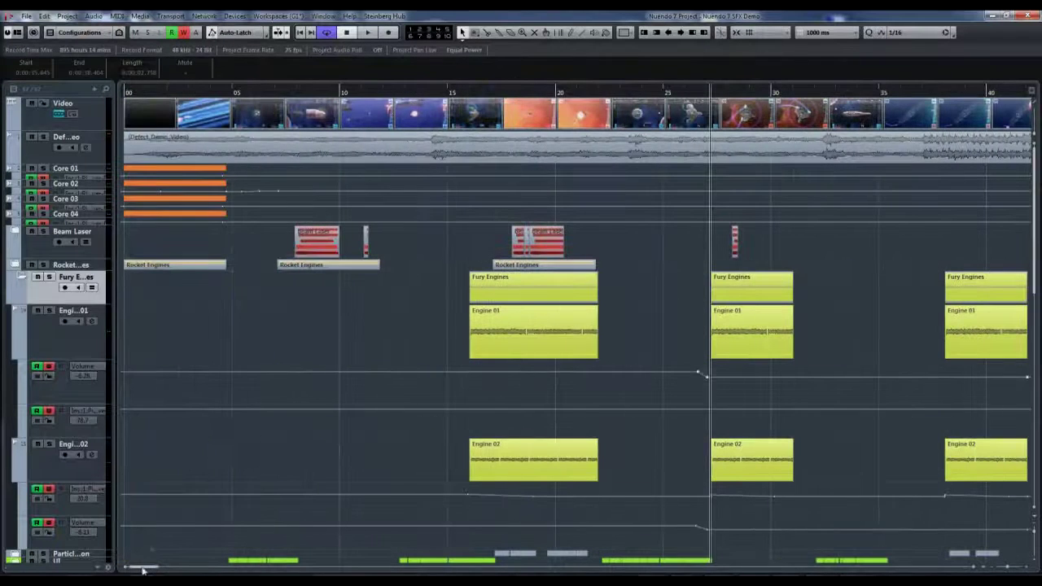
left_click(559, 94)
left_click_drag(559, 92, 525, 85)
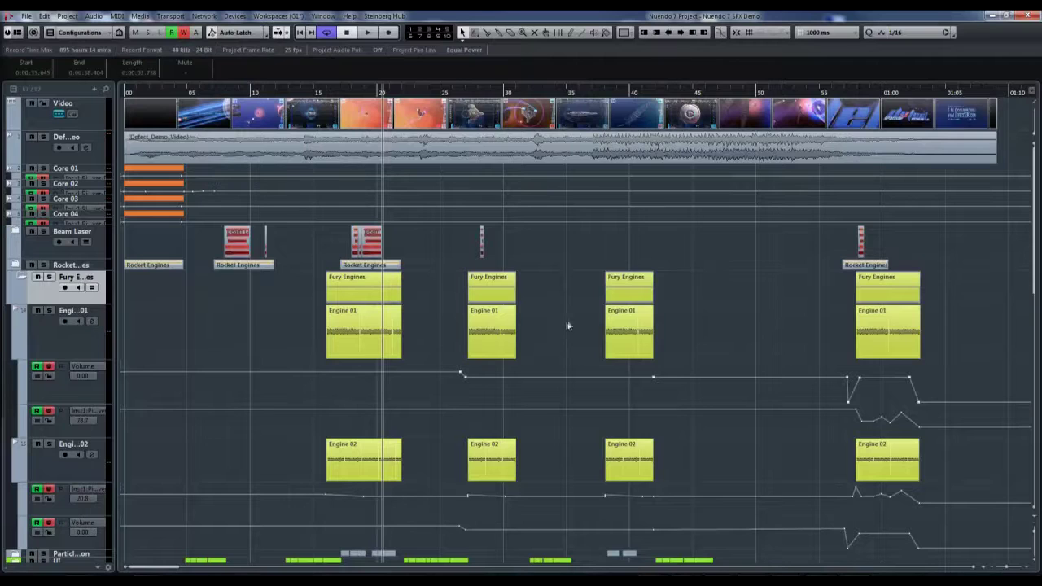
Zoom in around the playhead and drag the Deck Gun track taller to reveal its stacked layers.
scroll(588, 377, "down", 5)
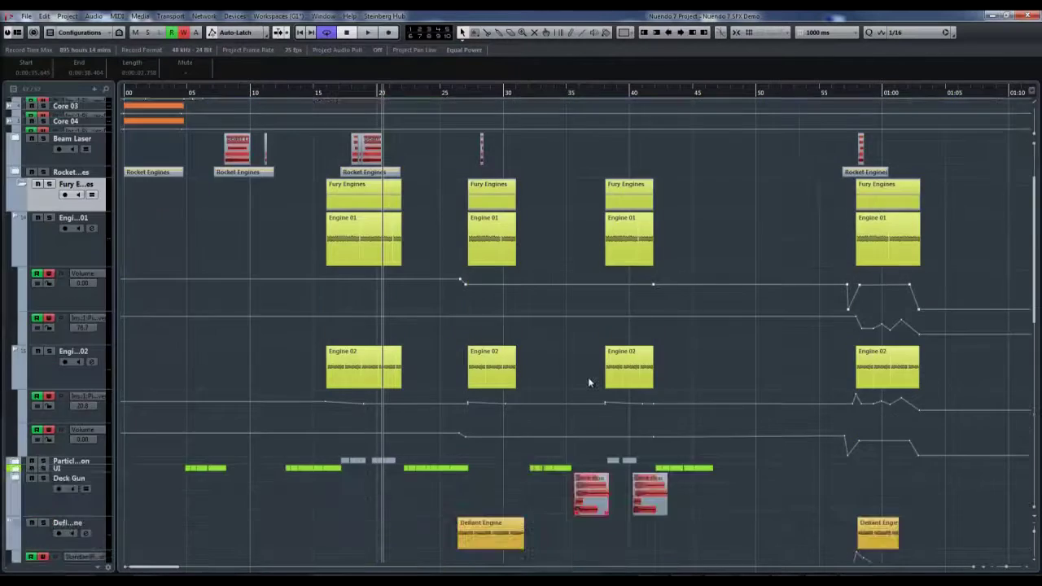
scroll(589, 382, "down", 5)
scroll(589, 379, "up", 9)
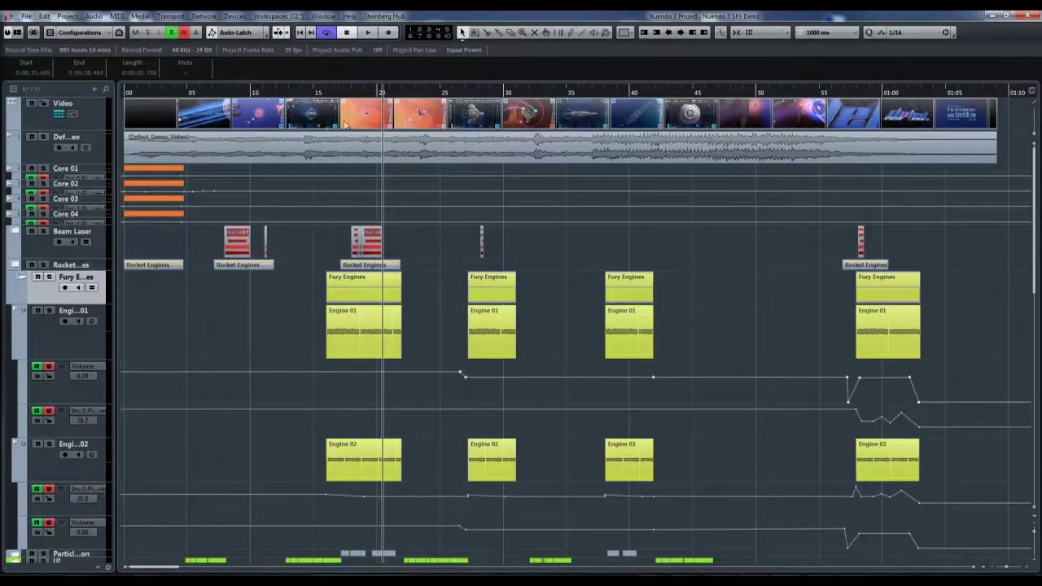
scroll(495, 326, "down", 5)
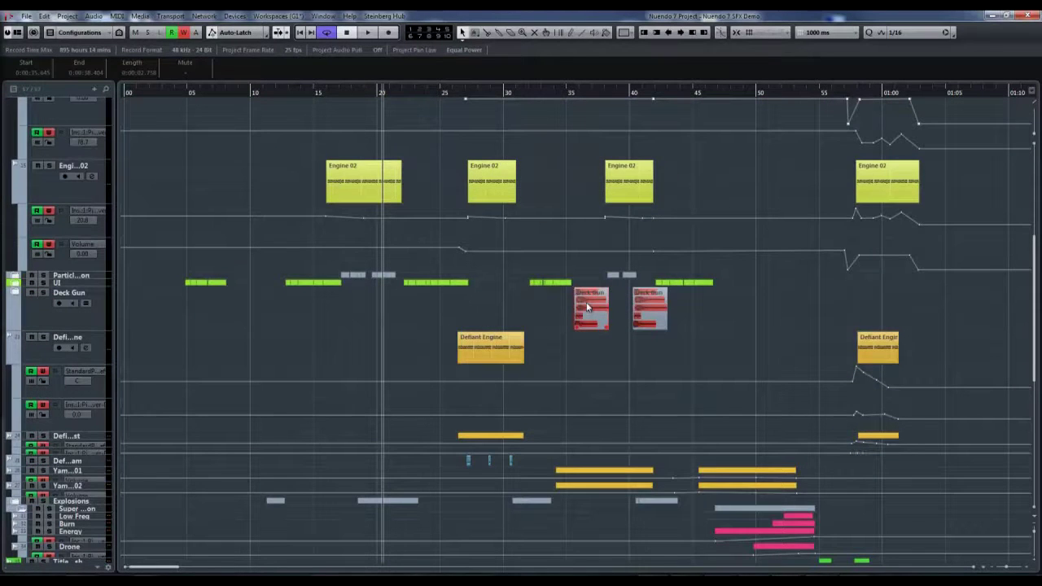
left_click_drag(568, 89, 569, 108)
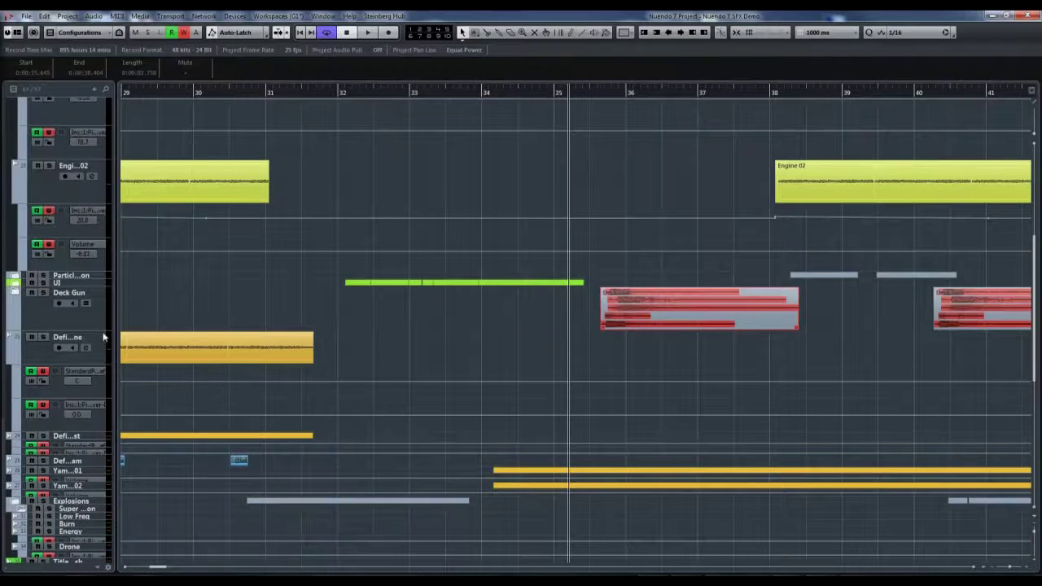
left_click_drag(101, 329, 101, 393)
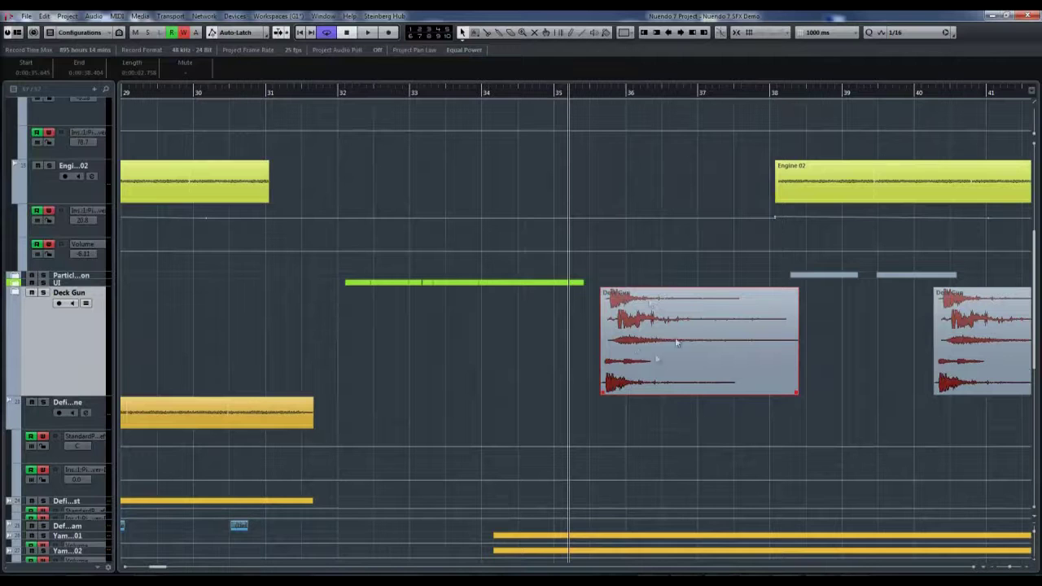
left_click(596, 92)
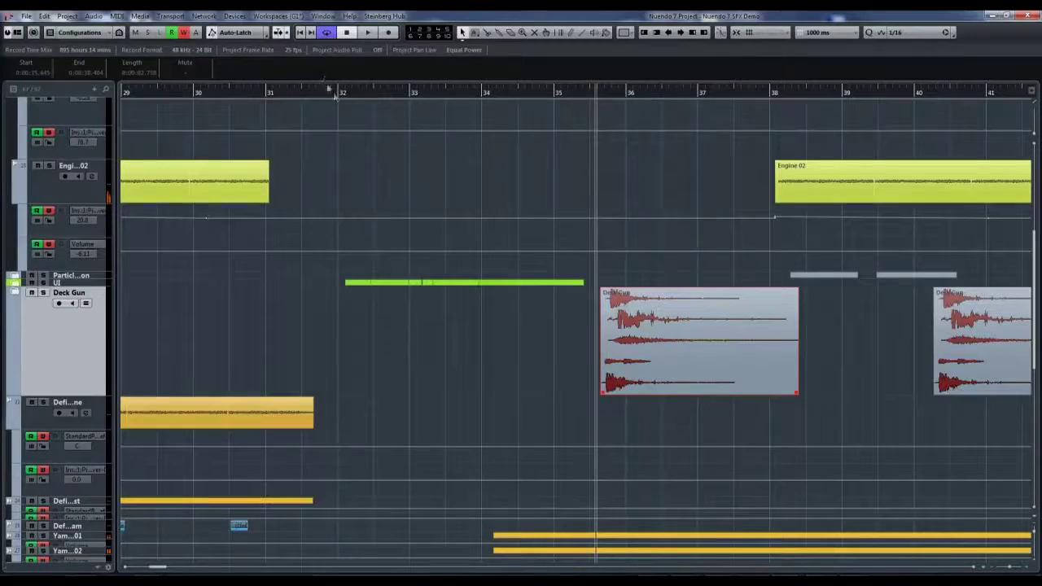
Set the playback position a few bars before the Deck Gun events.
left_click(335, 93)
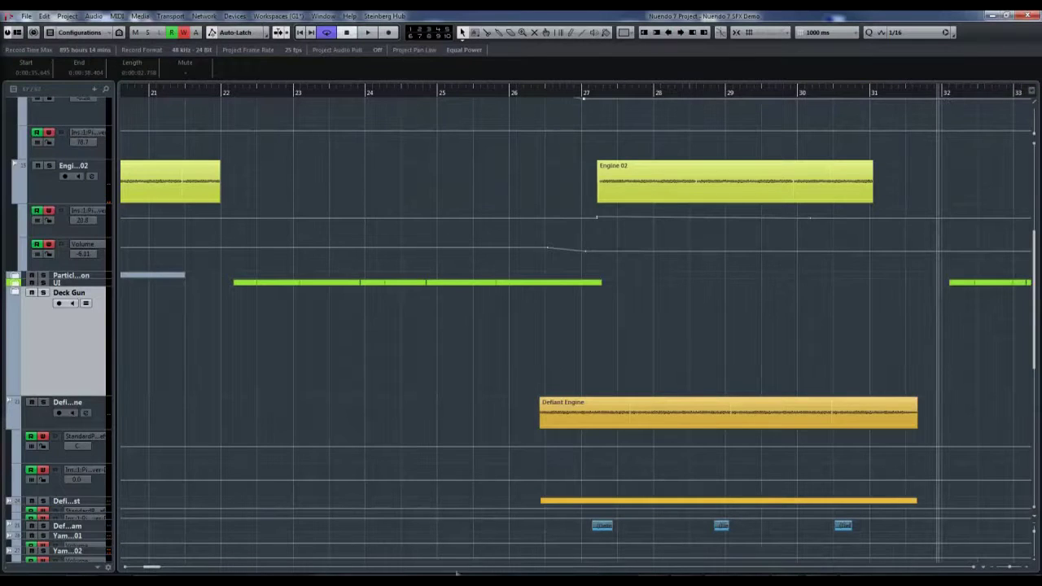
Zoom out, select the Deck Gun events near 2:00, and open MediaBay with F5.
left_click_drag(154, 564, 161, 570)
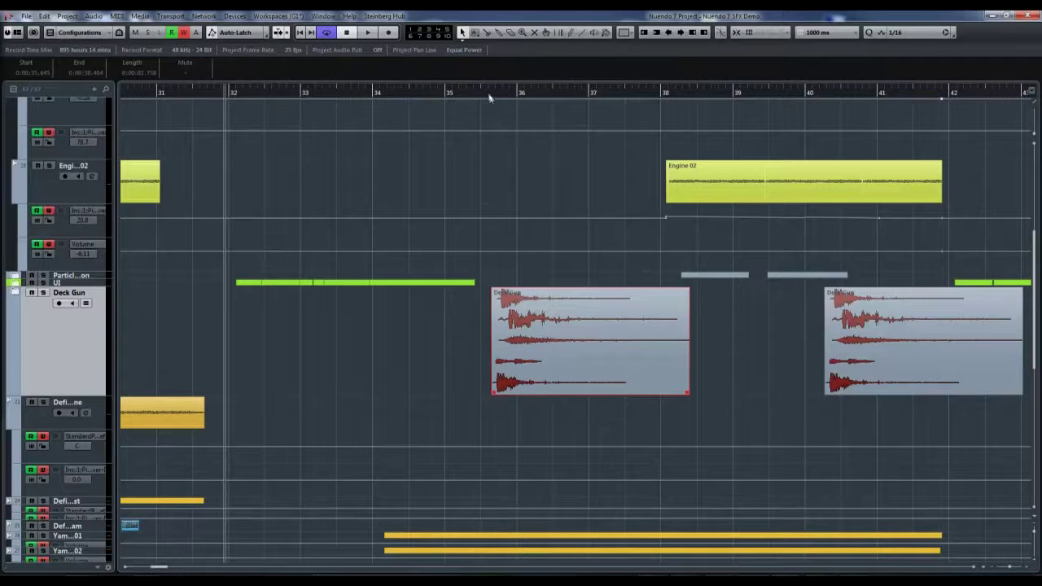
left_click_drag(489, 98, 477, 78)
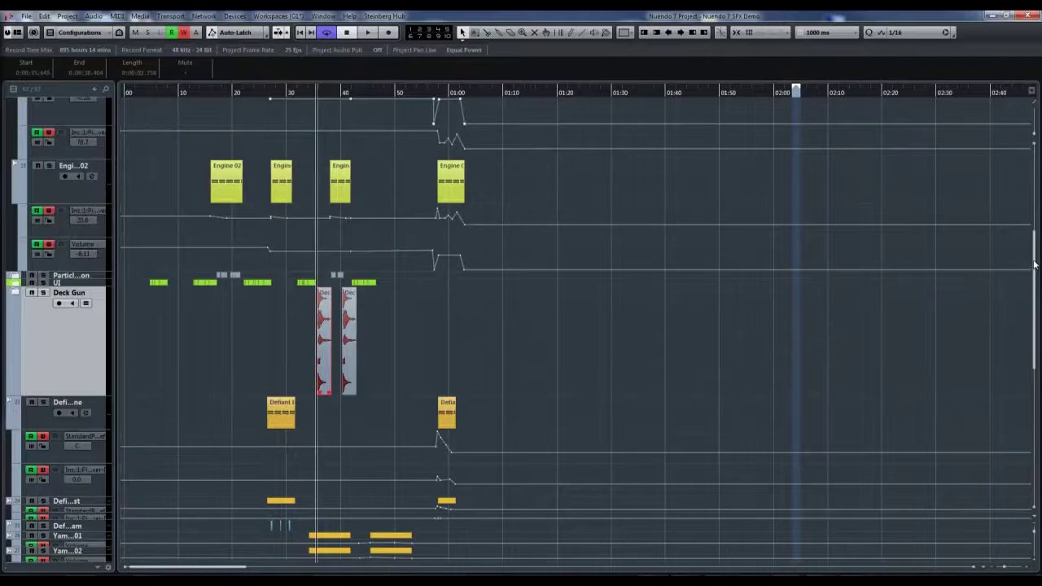
scroll(808, 389, "down", 10)
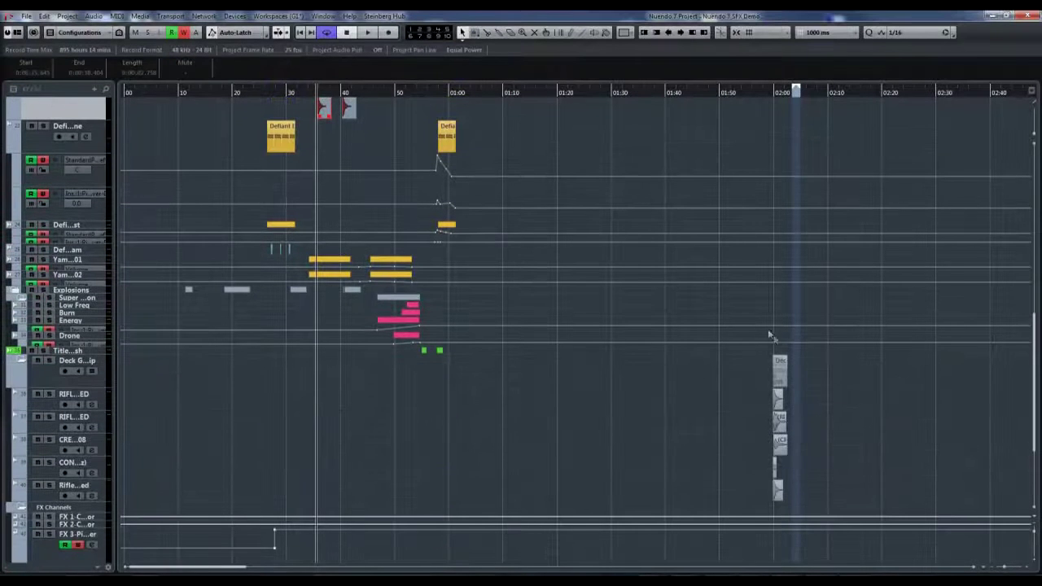
left_click_drag(762, 351, 811, 508)
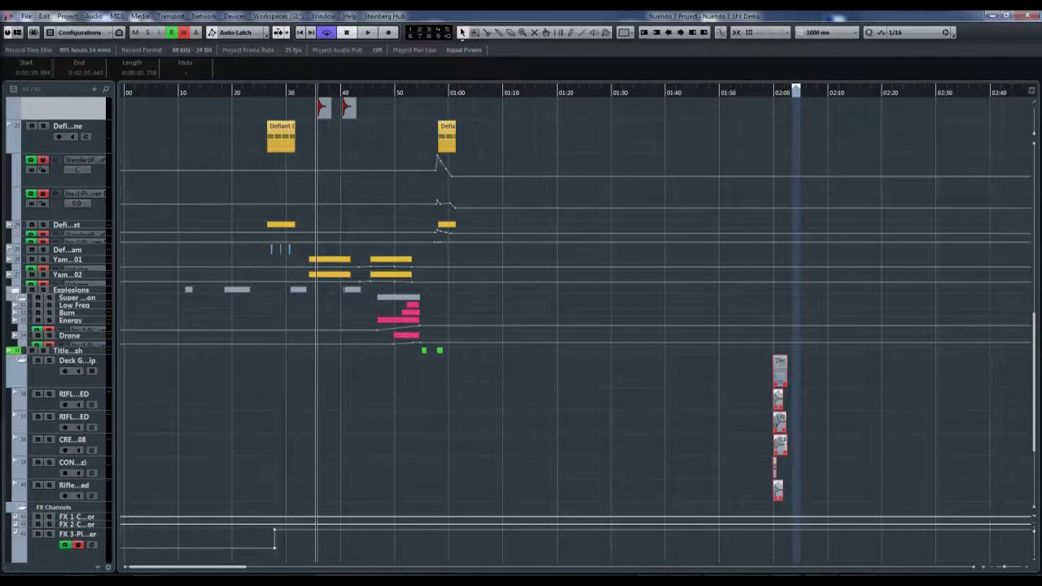
key("F5")
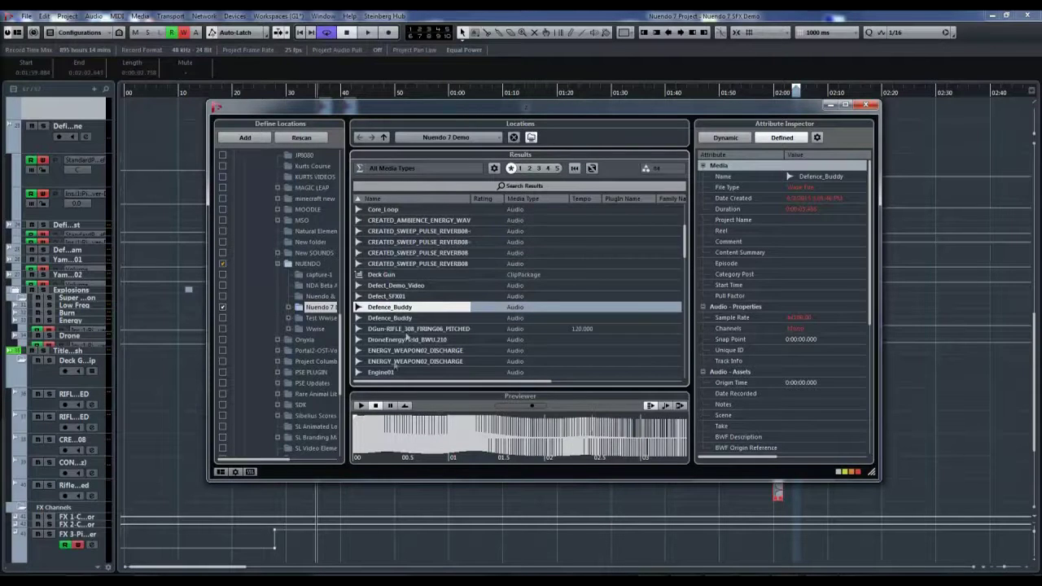
Press F5 to close MediaBay and return to the arrangement.
key("F5")
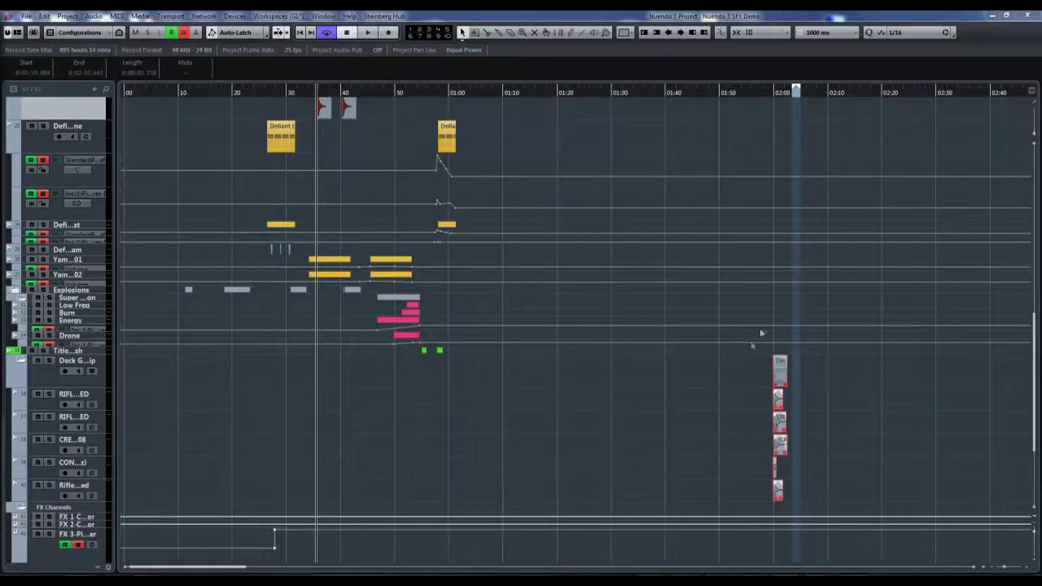
Zoom in at about 1:59 to read the Deck Gun Clip layer names, then zoom back out and scroll up.
left_click(773, 93)
key("h")
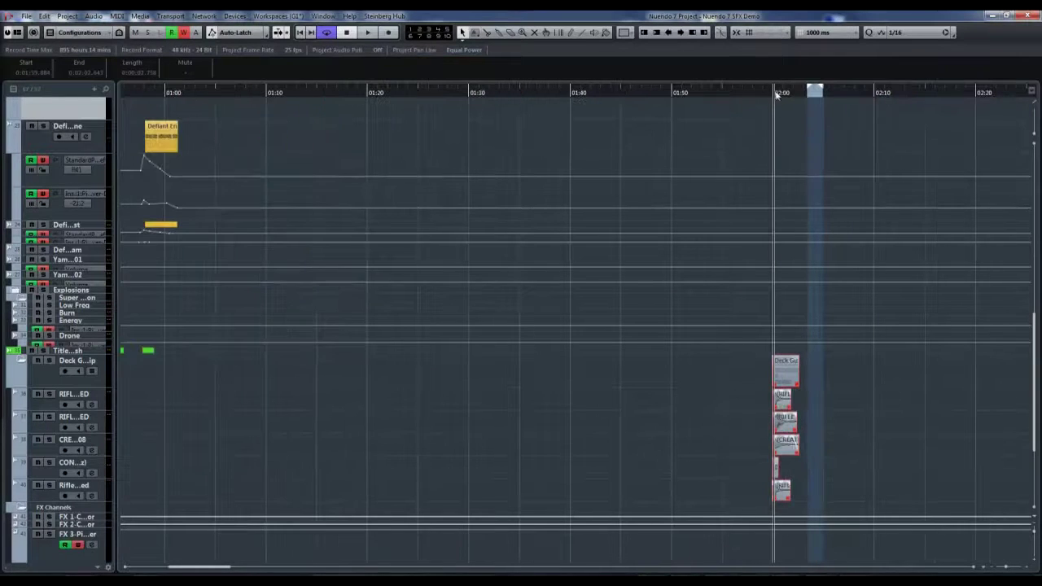
left_click_drag(775, 95, 773, 106)
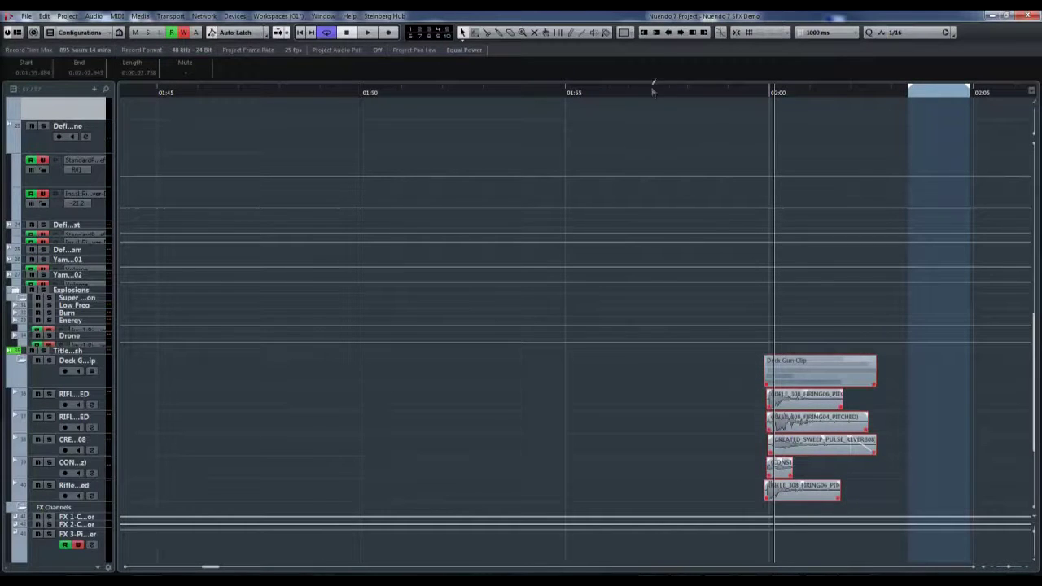
left_click_drag(656, 92, 657, 33)
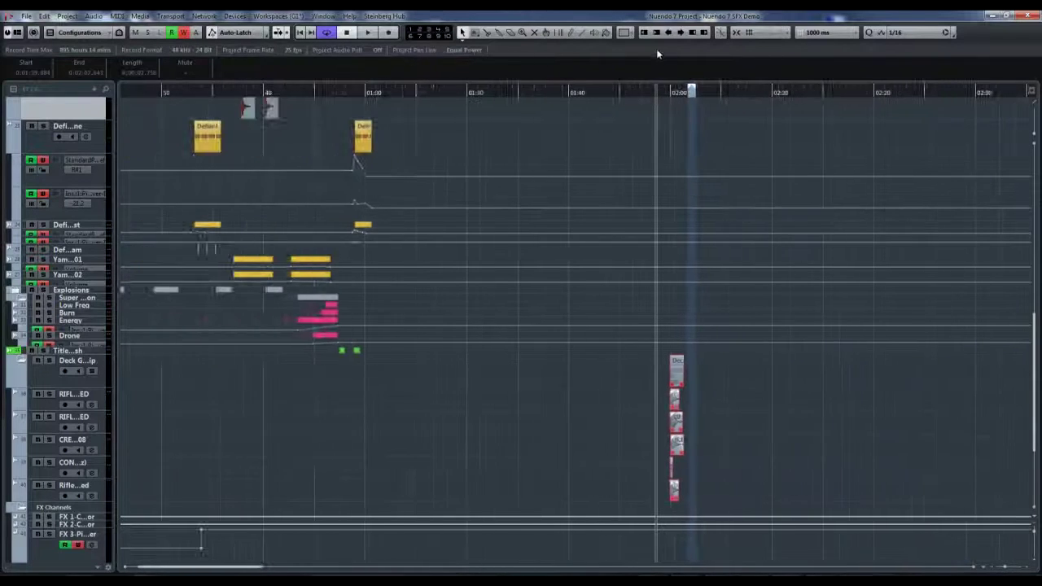
left_click_drag(242, 569, 220, 572)
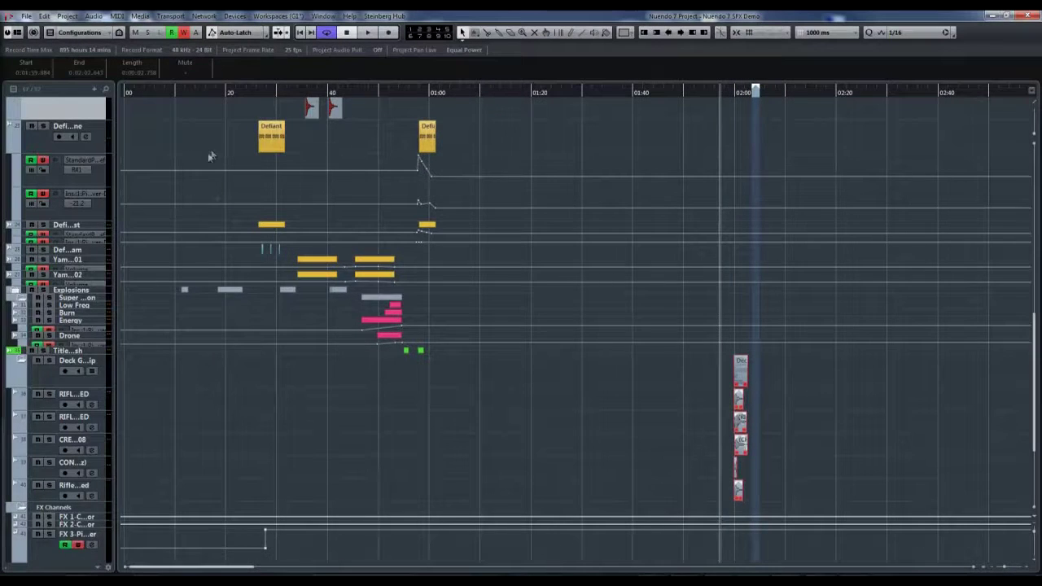
scroll(293, 114, "up", 4)
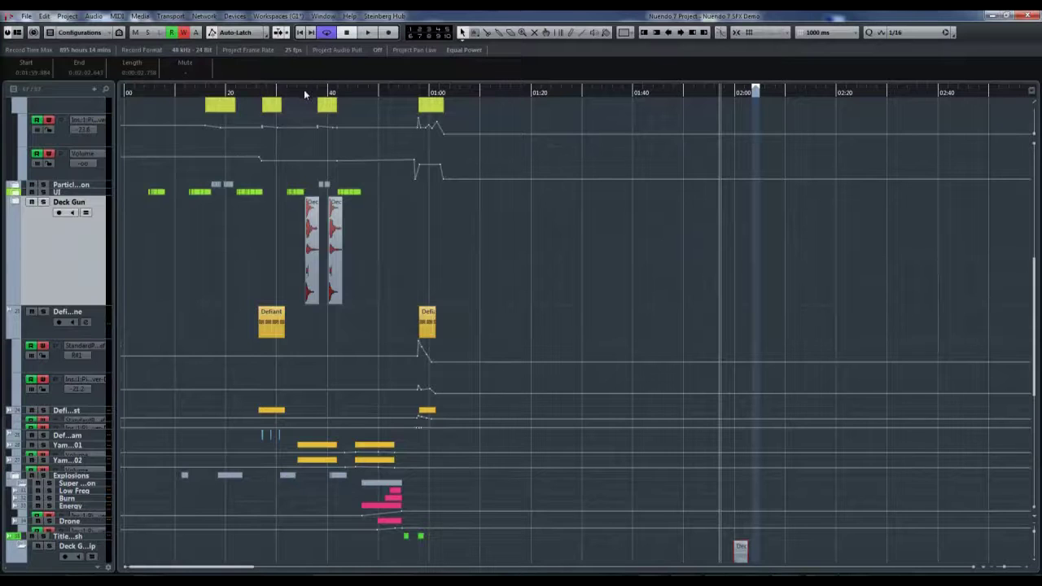
Zoom in at bar 35, play the first Deck Gun events, then zoom back out to the whole project.
left_click_drag(304, 89, 300, 143)
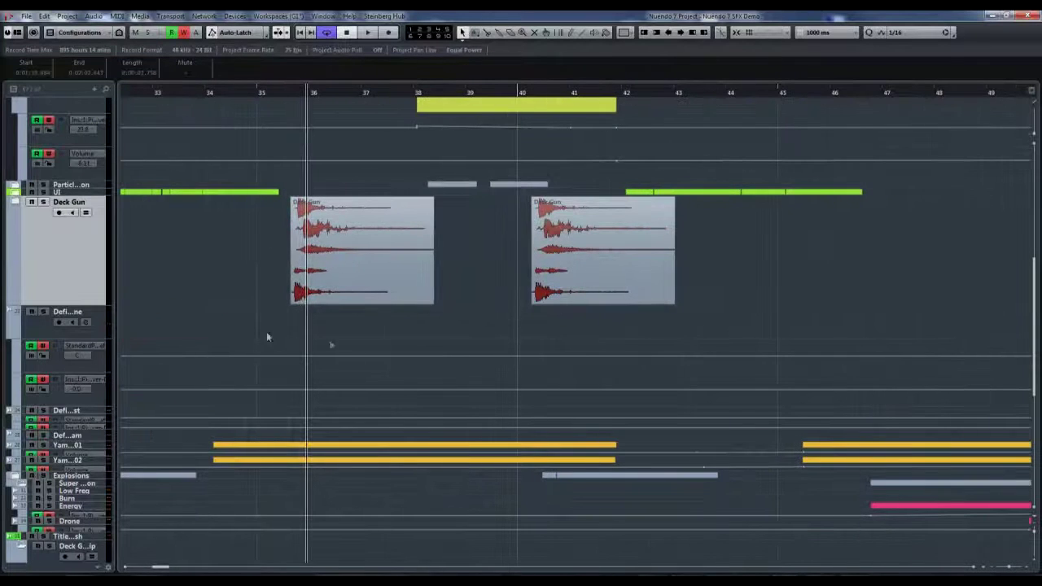
left_click(277, 92)
key("space")
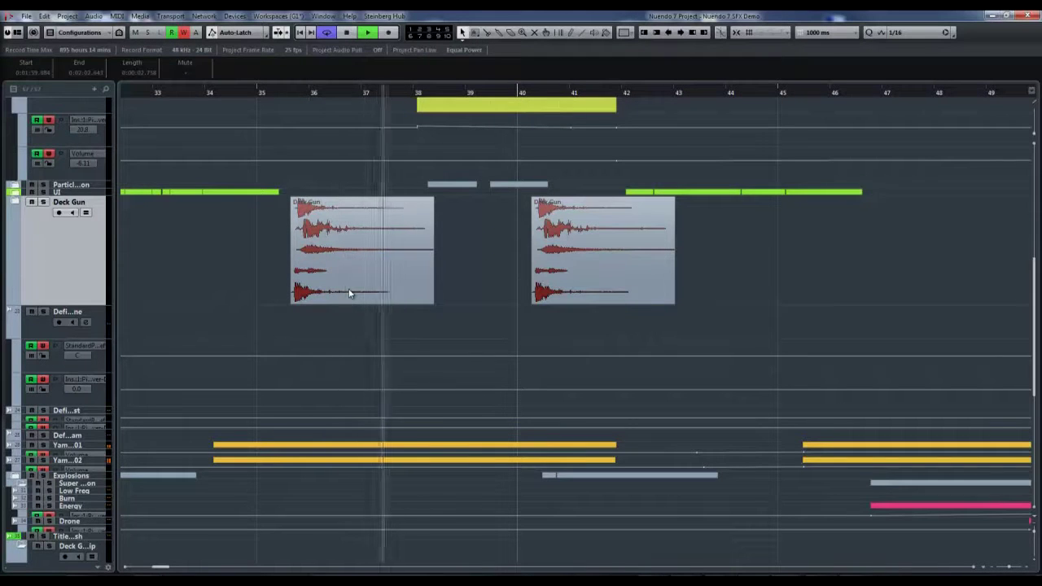
key("space")
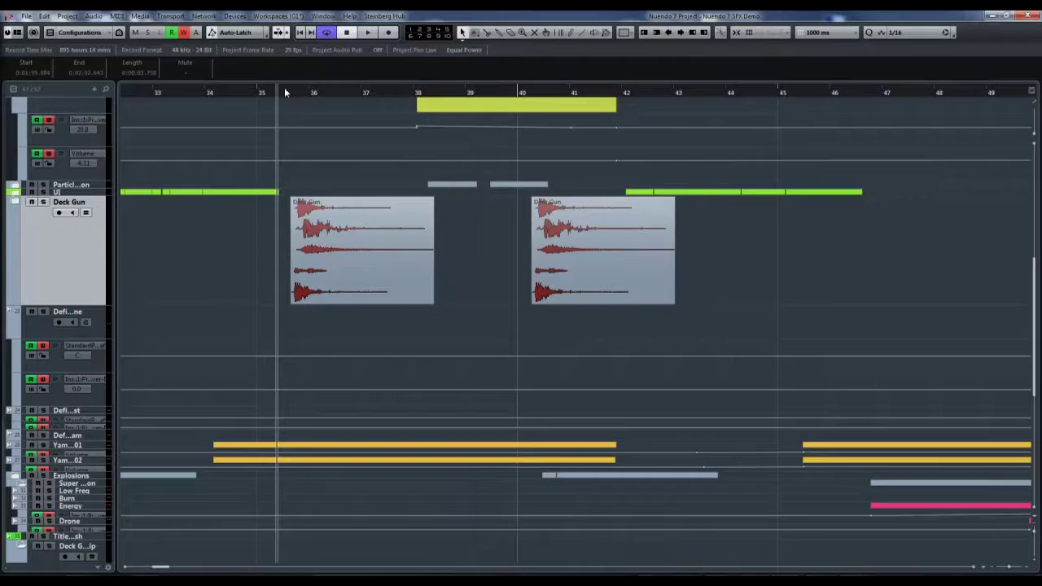
left_click_drag(284, 87, 284, 59)
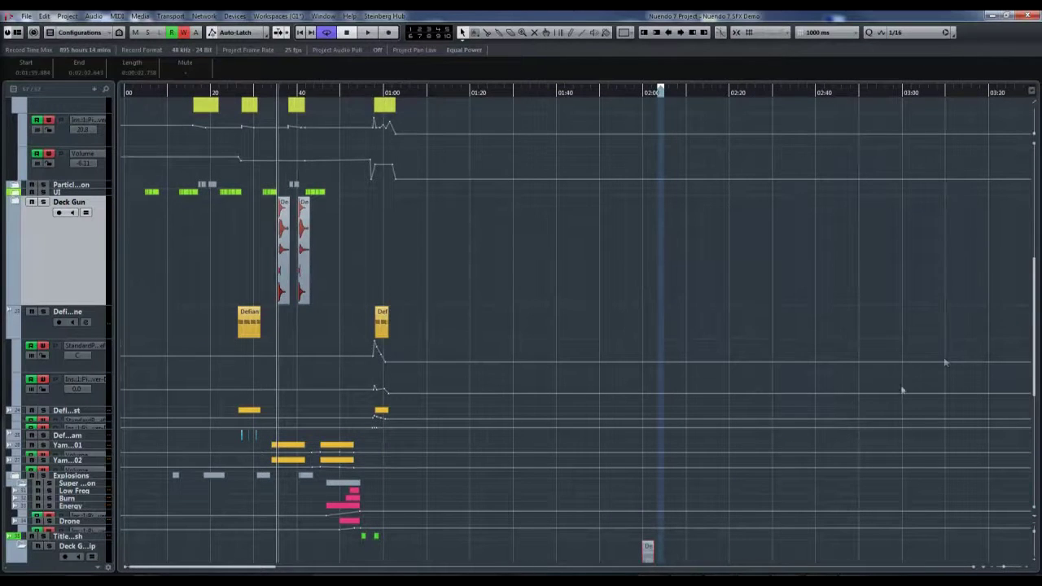
Scroll to the top tracks, zoom in around 20–25 seconds, and scroll the timeline back to 0.
scroll(1036, 332, "up", 10)
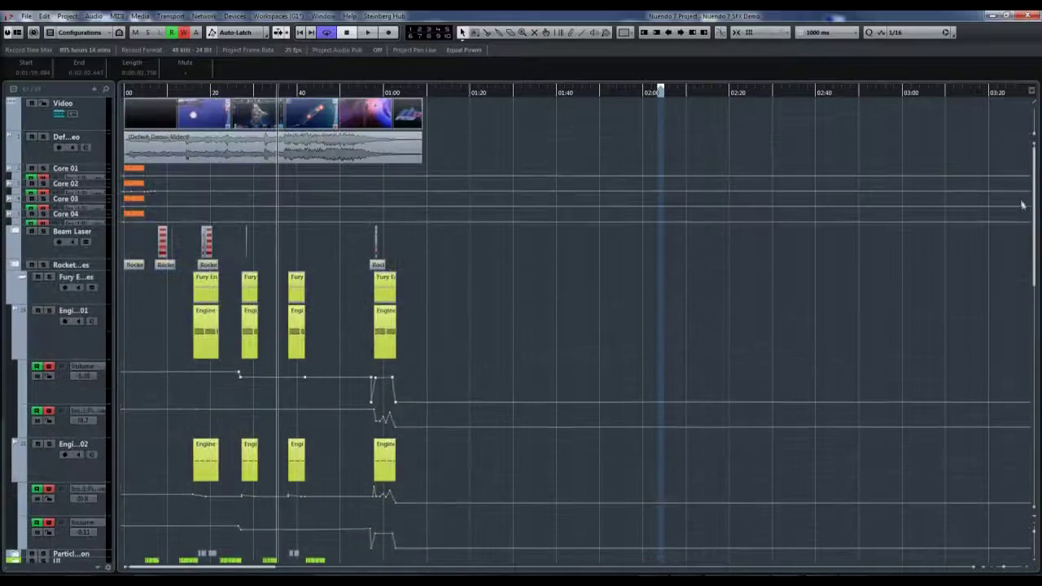
left_click(451, 91)
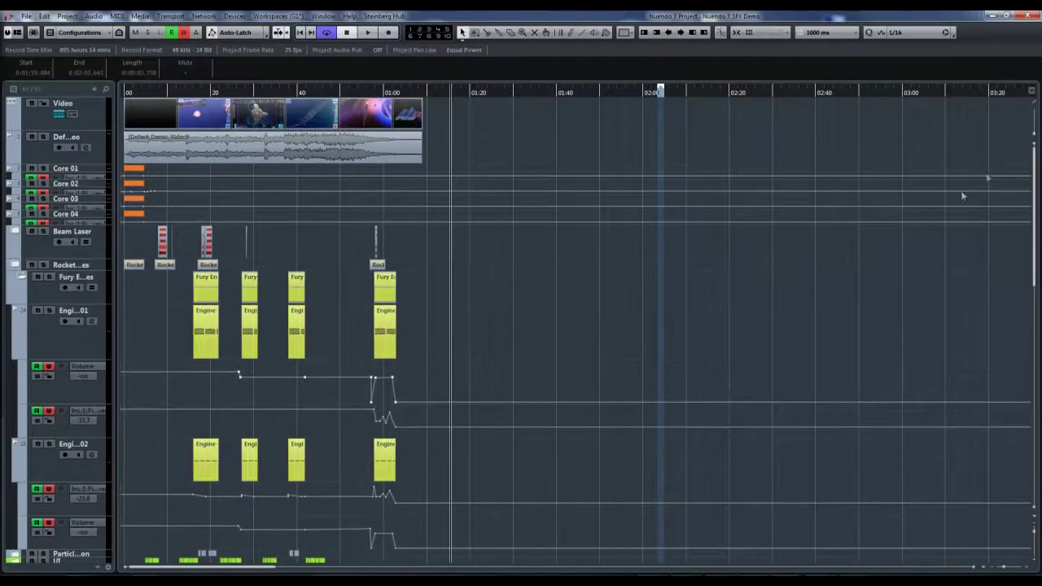
mouse_move(1036, 175)
left_mouse_down()
mouse_move(1034, 358)
mouse_move(1033, 174)
left_mouse_up()
left_click_drag(224, 94, 199, 499)
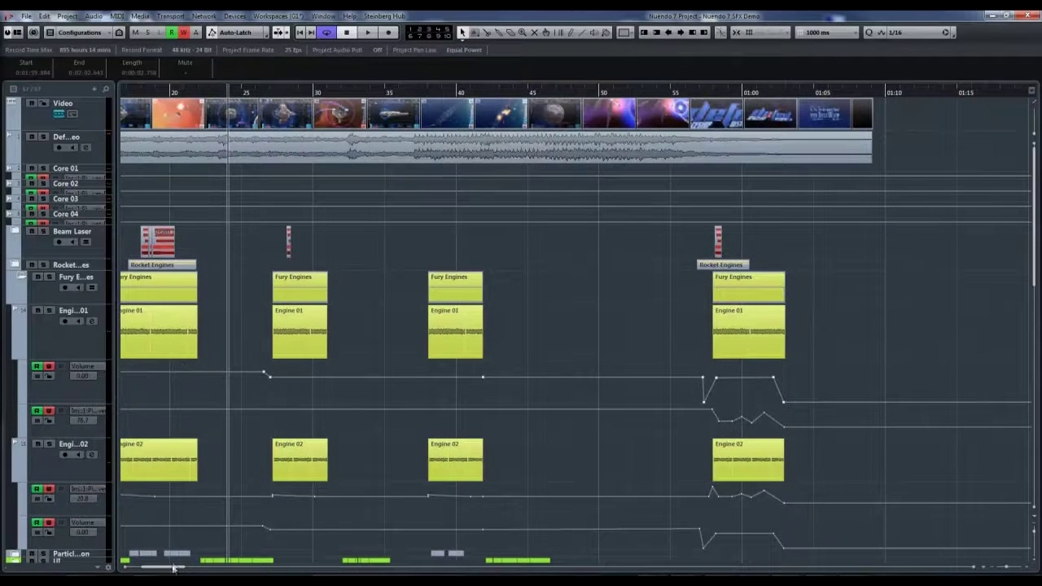
left_click_drag(172, 570, 160, 570)
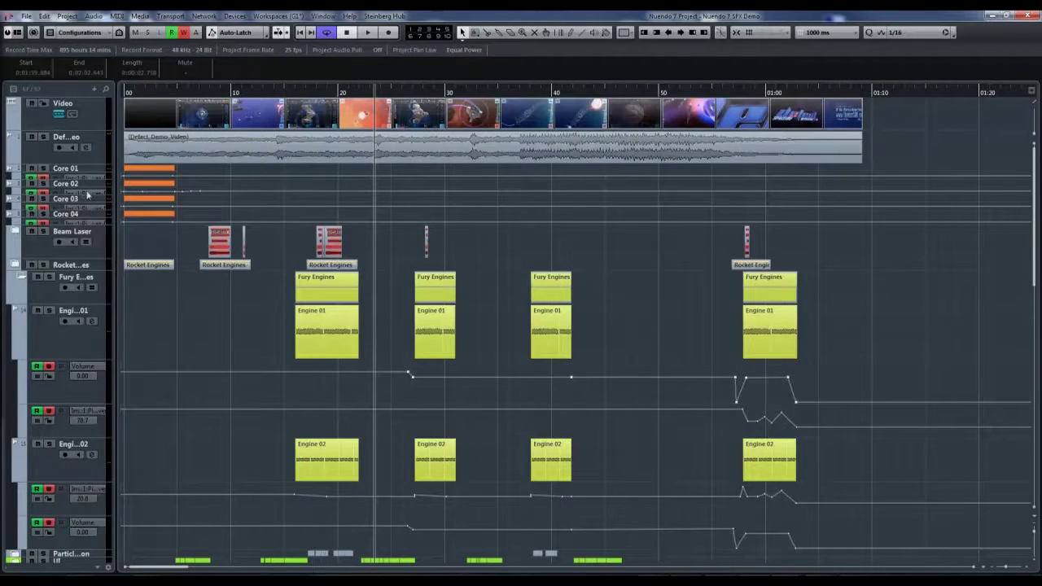
Zoom in on the project's first seconds and enlarge Core 03 so its automation line shows.
left_click(132, 93)
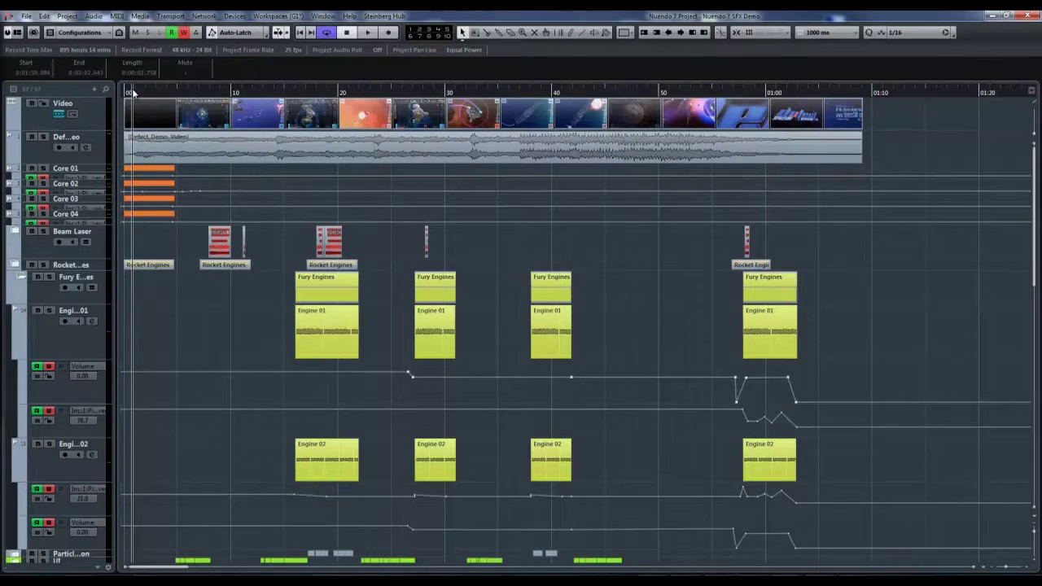
left_click(103, 223)
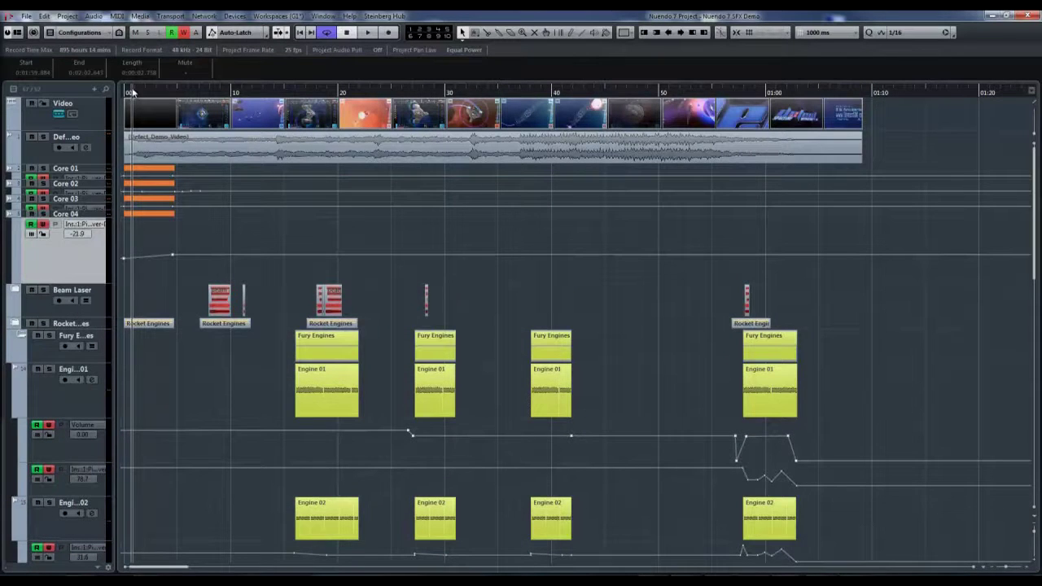
key("h")
key("h")
key("h")
key("h")
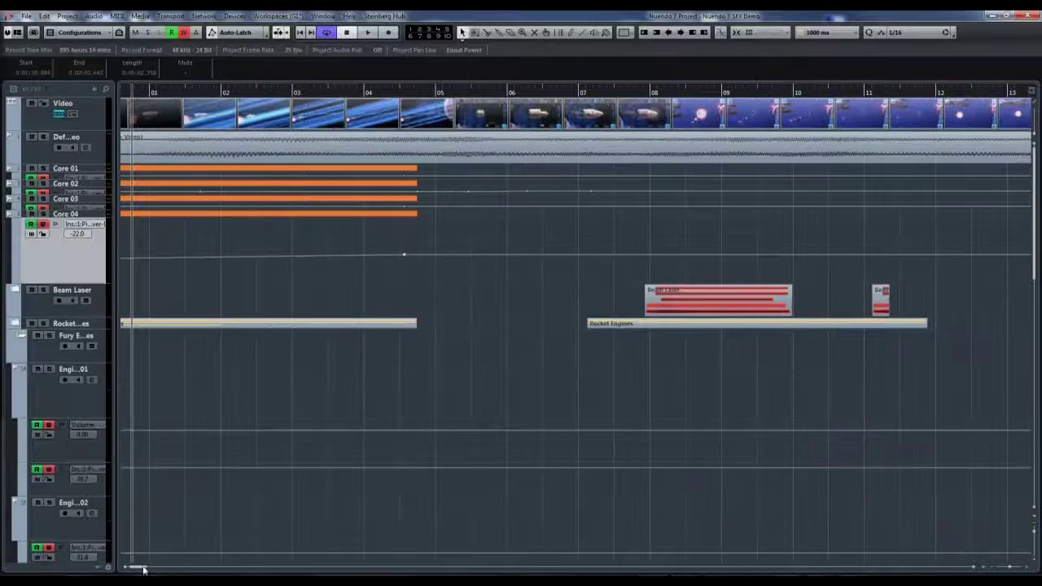
left_click_drag(137, 567, 130, 566)
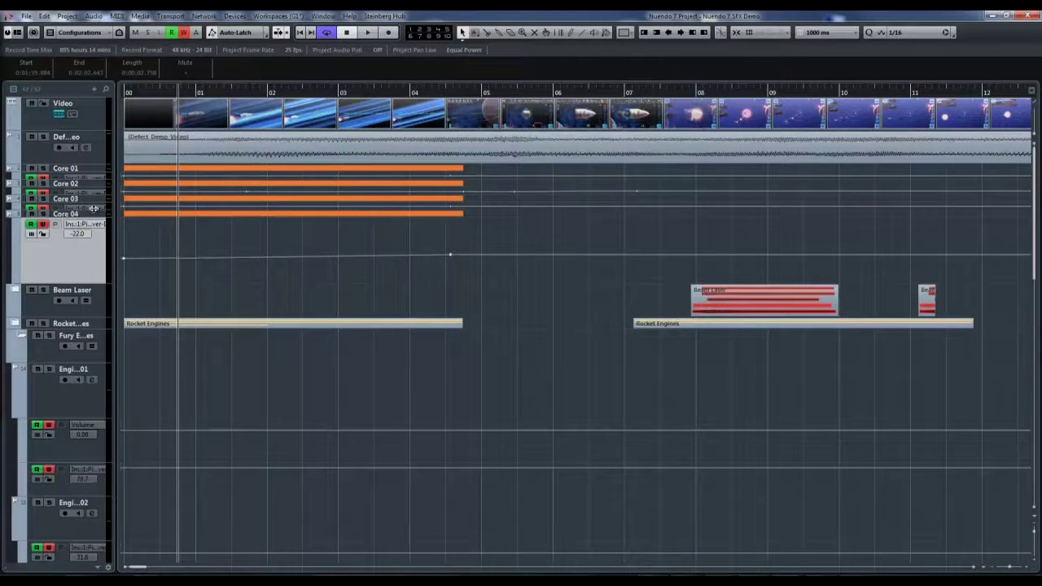
left_click_drag(93, 209, 95, 259)
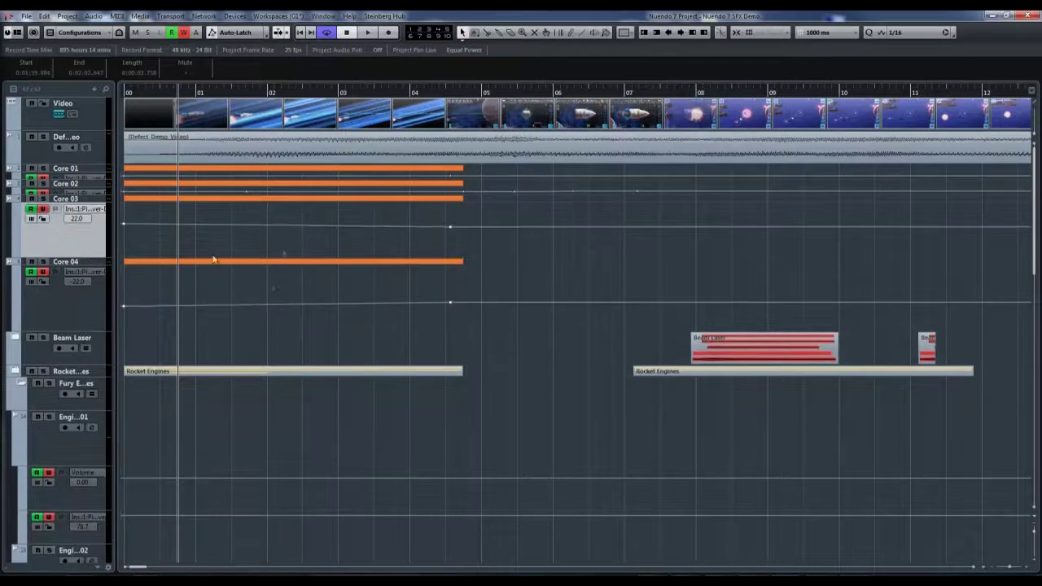
Audition the Core 03 track soloed, then remove the solo.
left_click(33, 262, "ctrl")
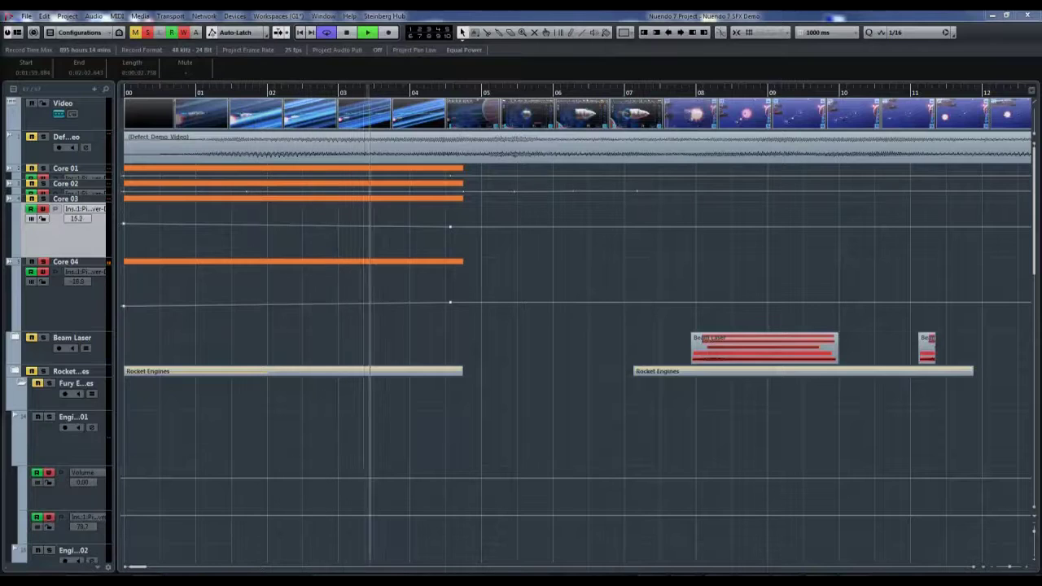
key("space")
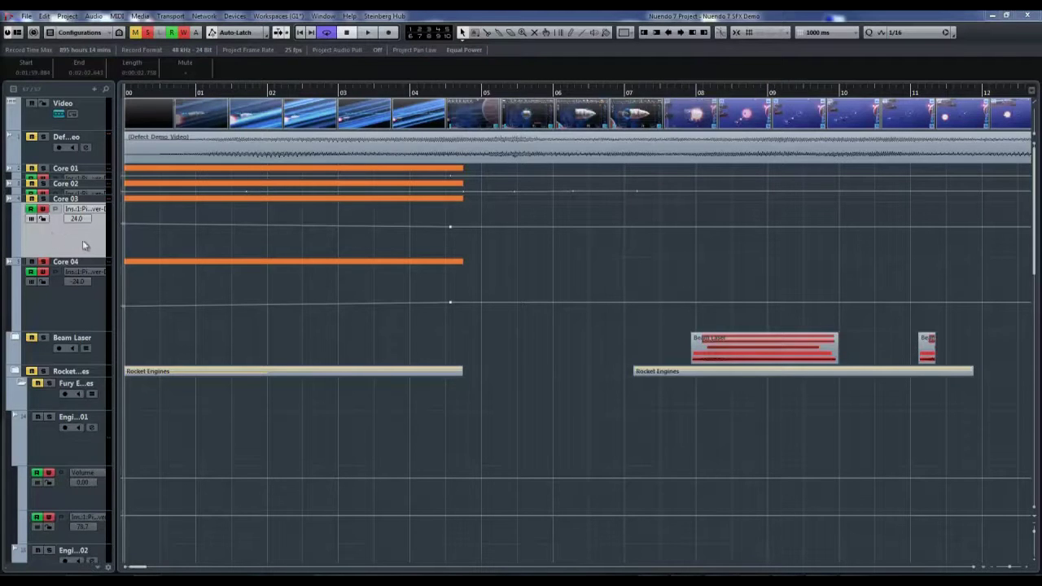
left_click(42, 262)
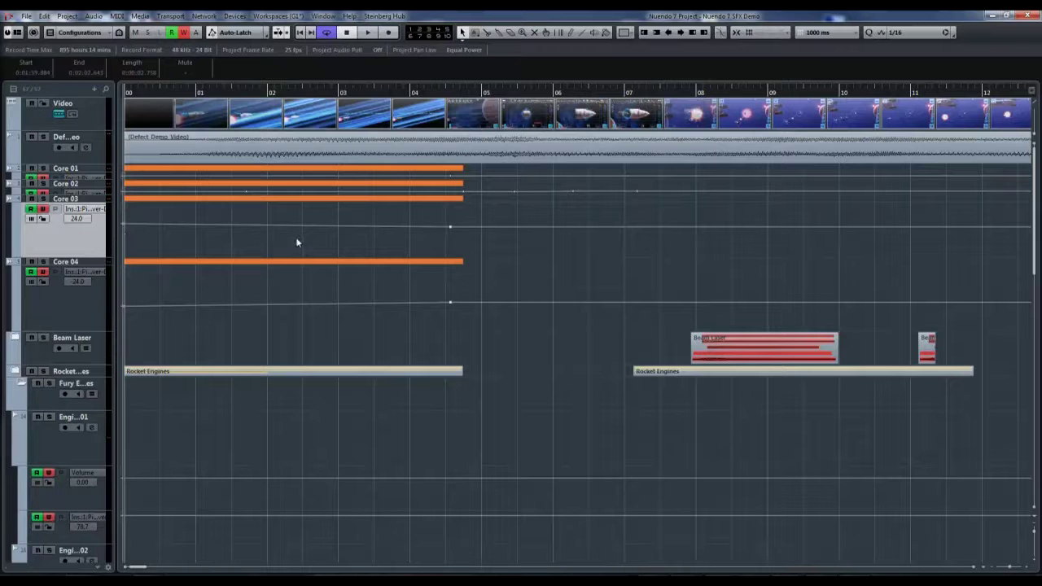
Zoom the timeline out to show about the first minute.
key("g")
key("g")
key("g")
key("g")
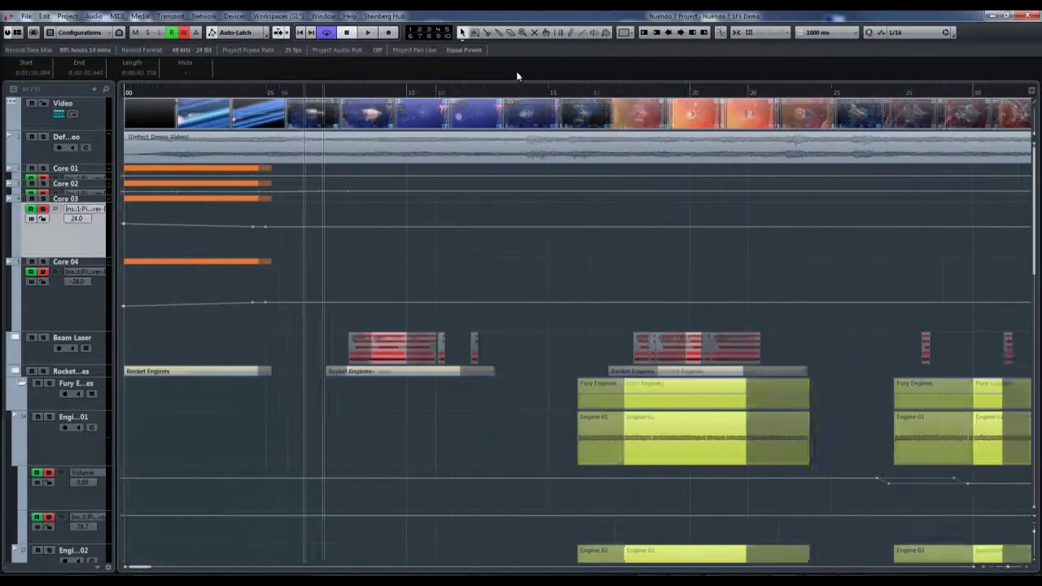
key("g")
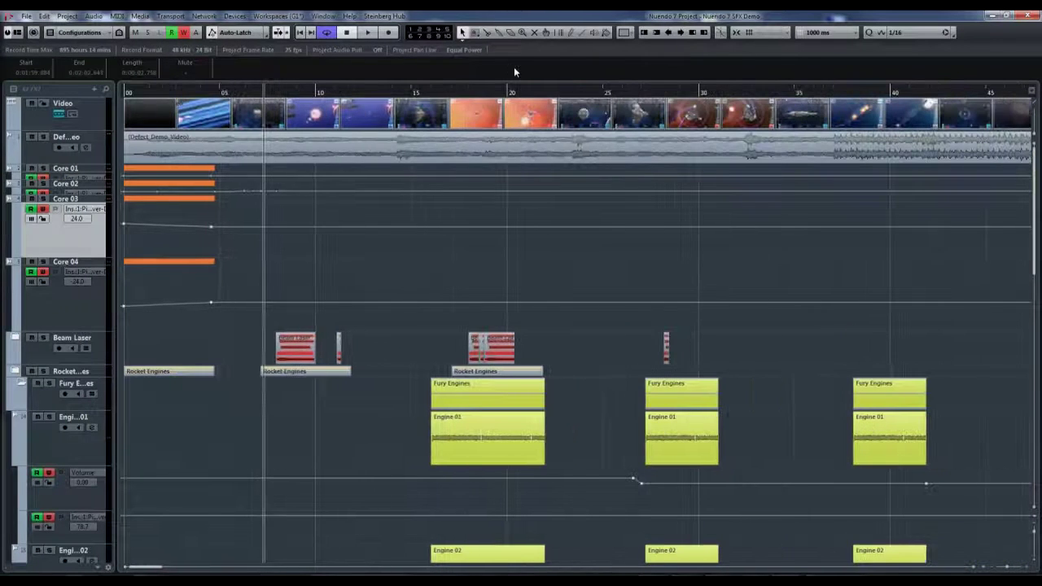
key("g")
key("g")
key("g")
key("h")
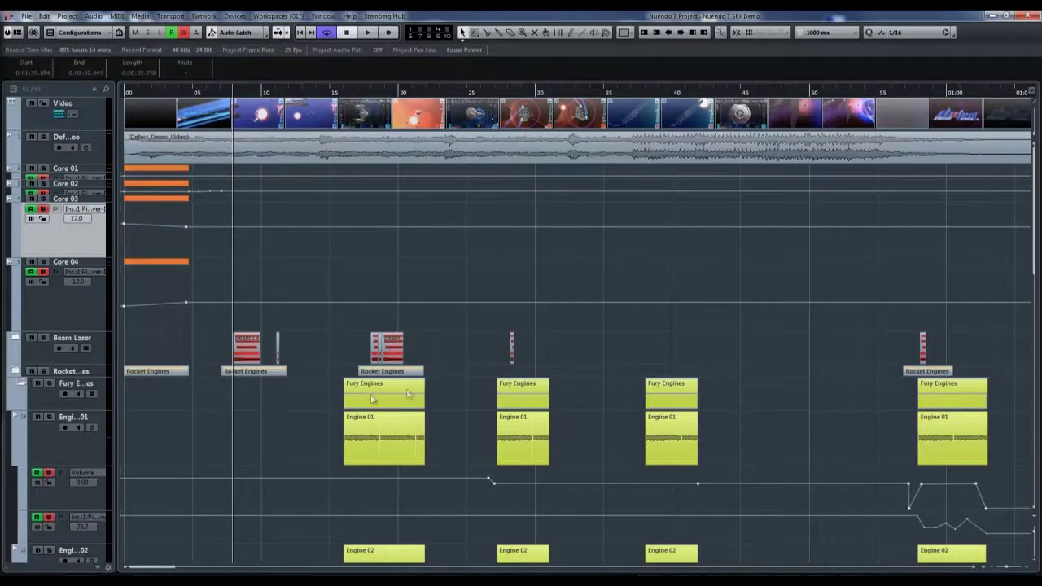
Audition the soloed Fury Engines folder from near 15 seconds, then unsolo it.
left_click(345, 92)
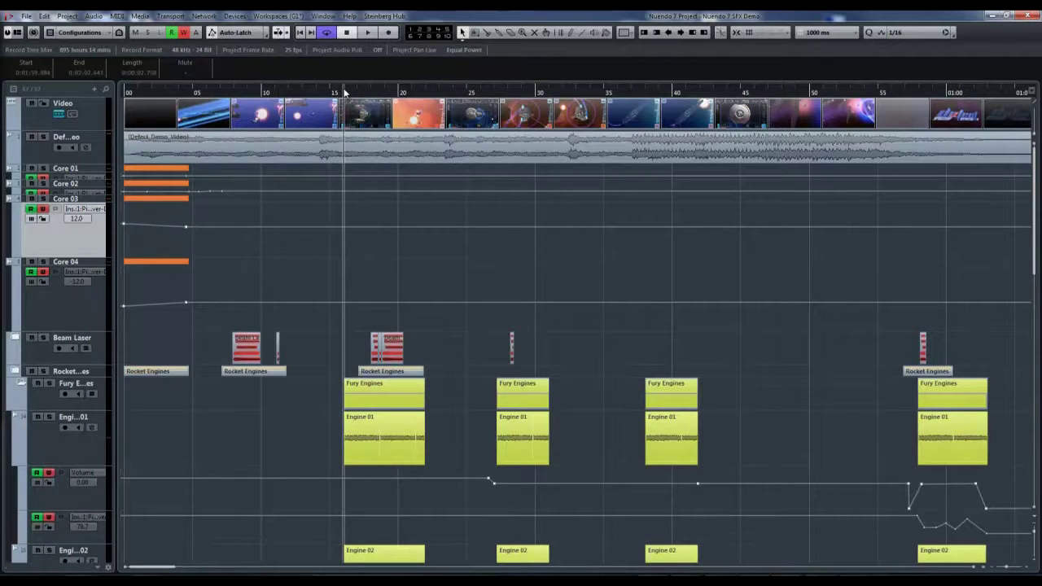
left_click(50, 383)
key("space")
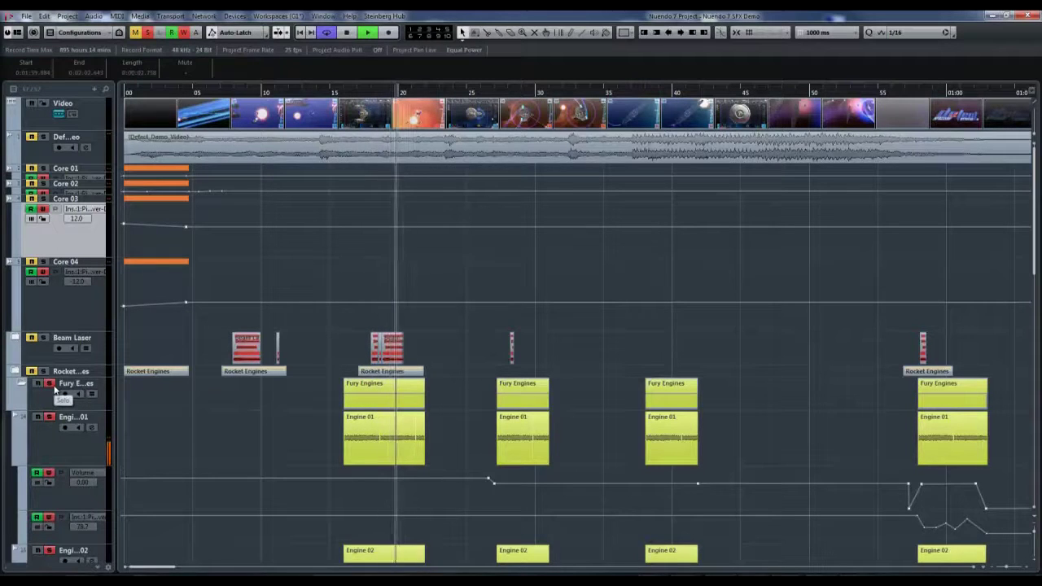
key("space")
left_click(50, 385)
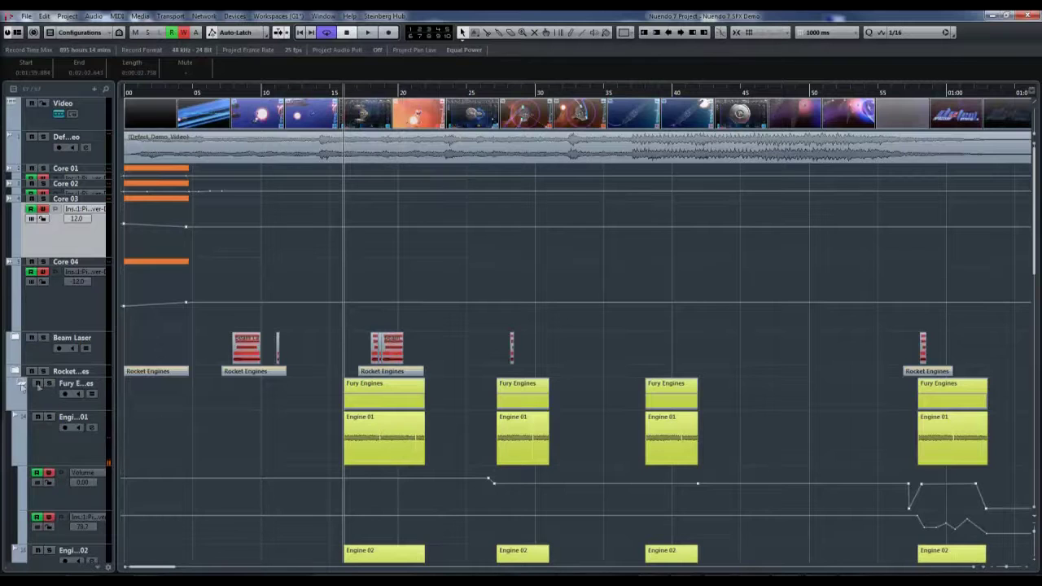
Check the first Engine 01 and Engine 02 event timings, then audition Engine 01 soloed.
scroll(58, 435, "down", 3)
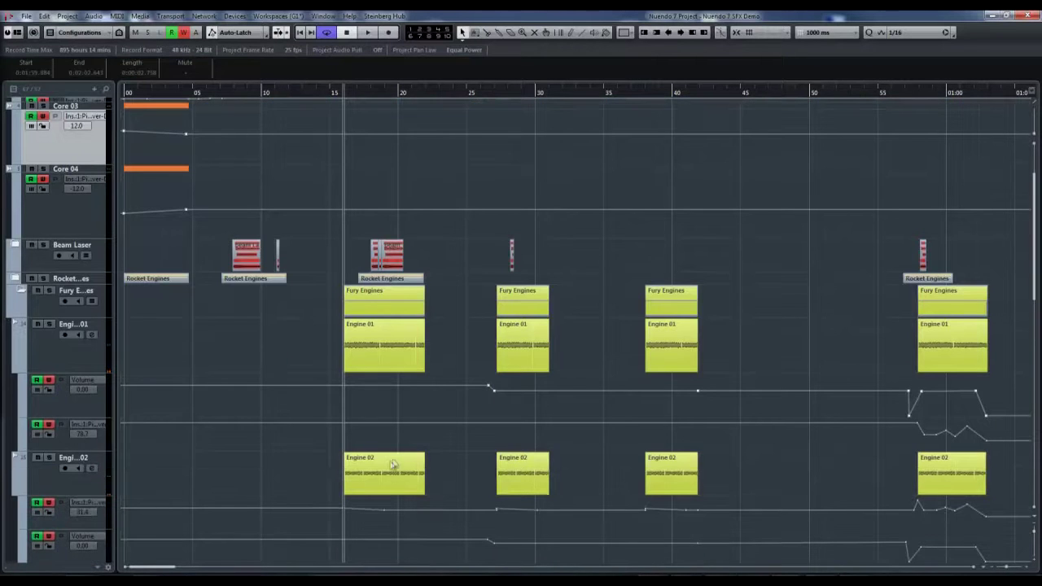
left_click(375, 335)
left_click(393, 483)
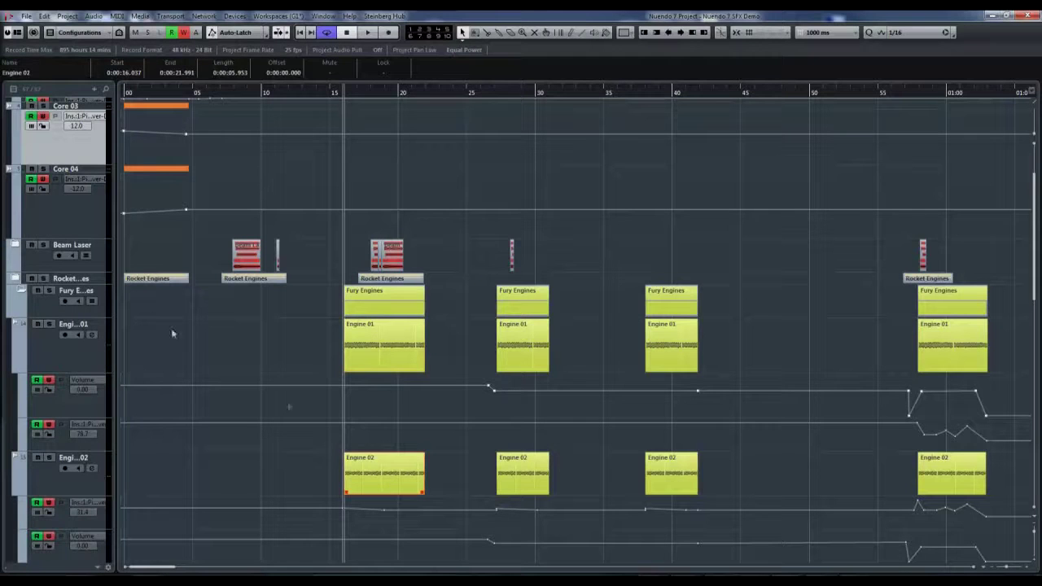
left_click(51, 325)
key("space")
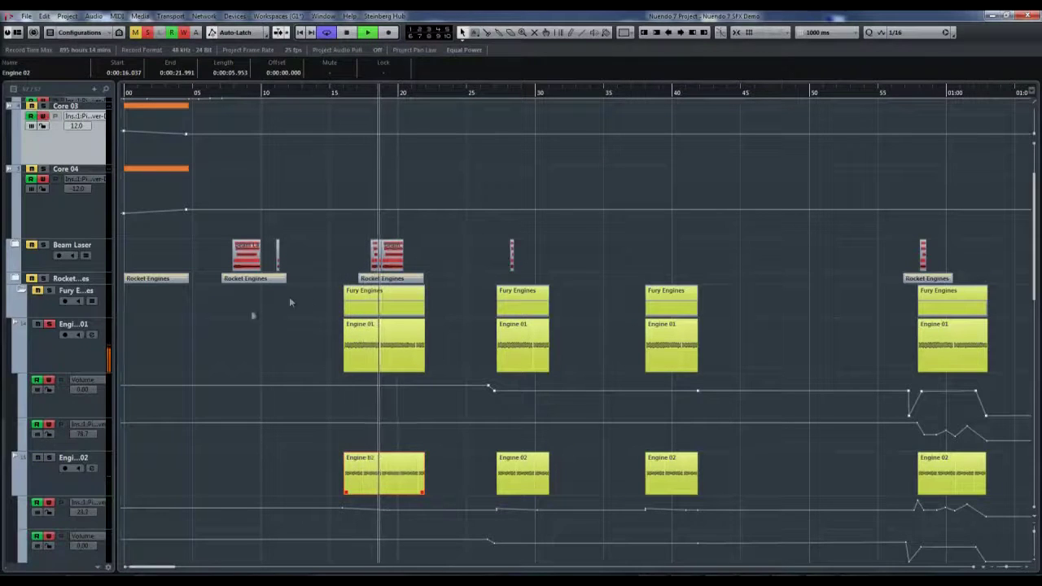
key("space")
left_click(50, 326)
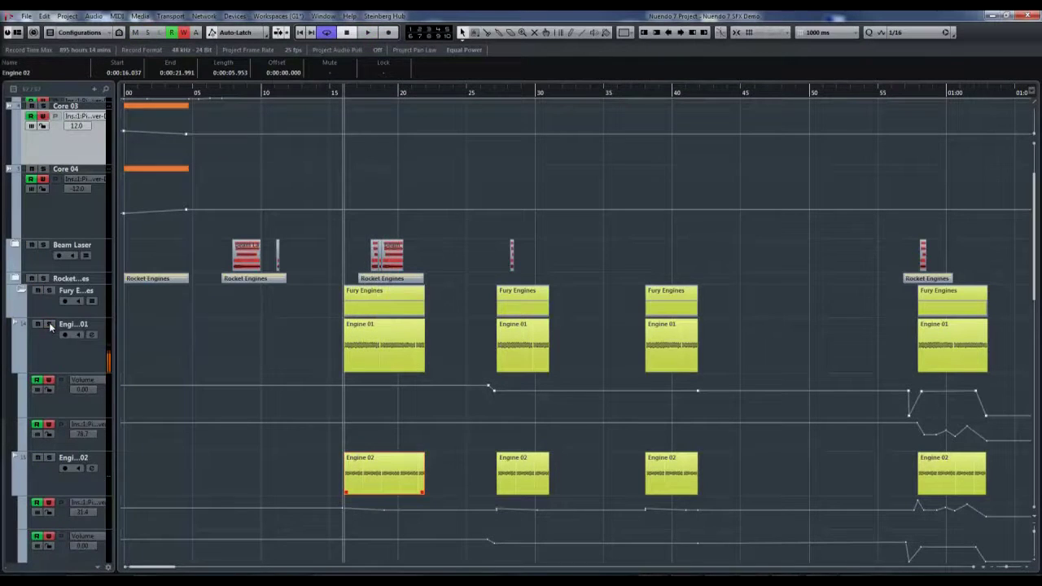
Audition Engine 02 soloed, play the collapsed Fury Engines folder, then expand and unsolo it.
left_click(49, 458)
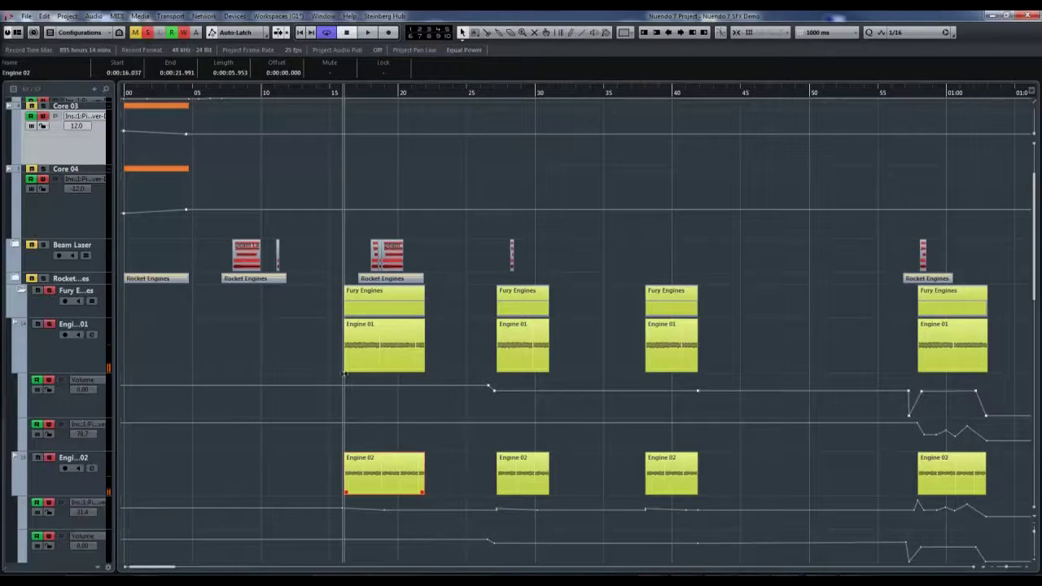
key("space")
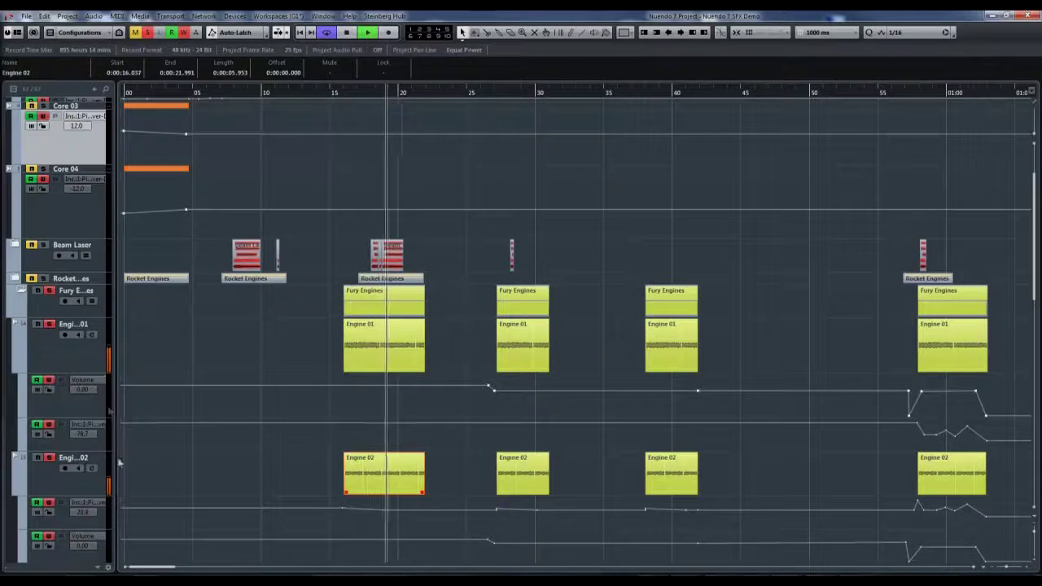
key("space")
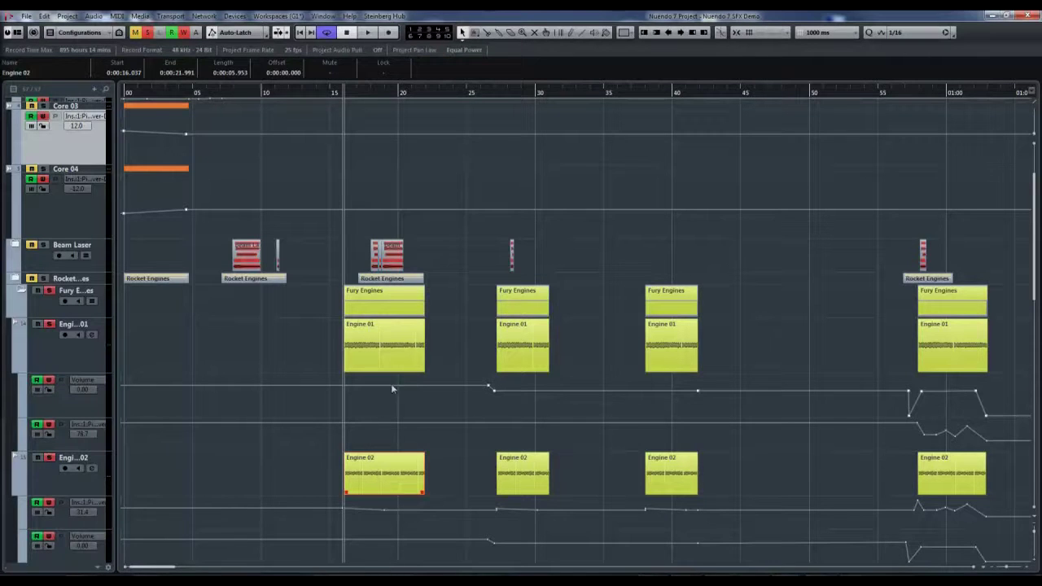
left_click(22, 293)
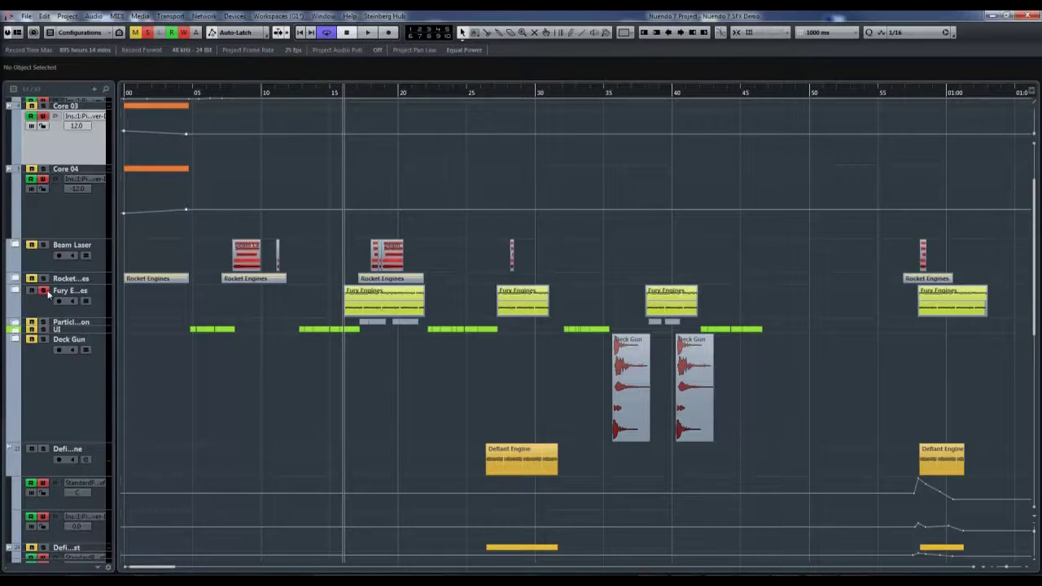
key("space")
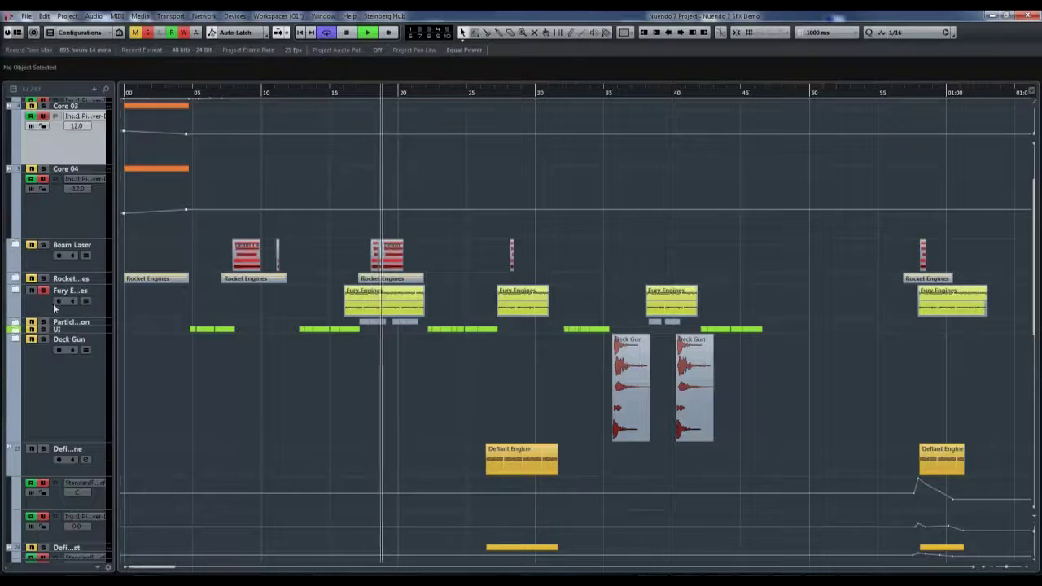
key("space")
left_click(14, 292)
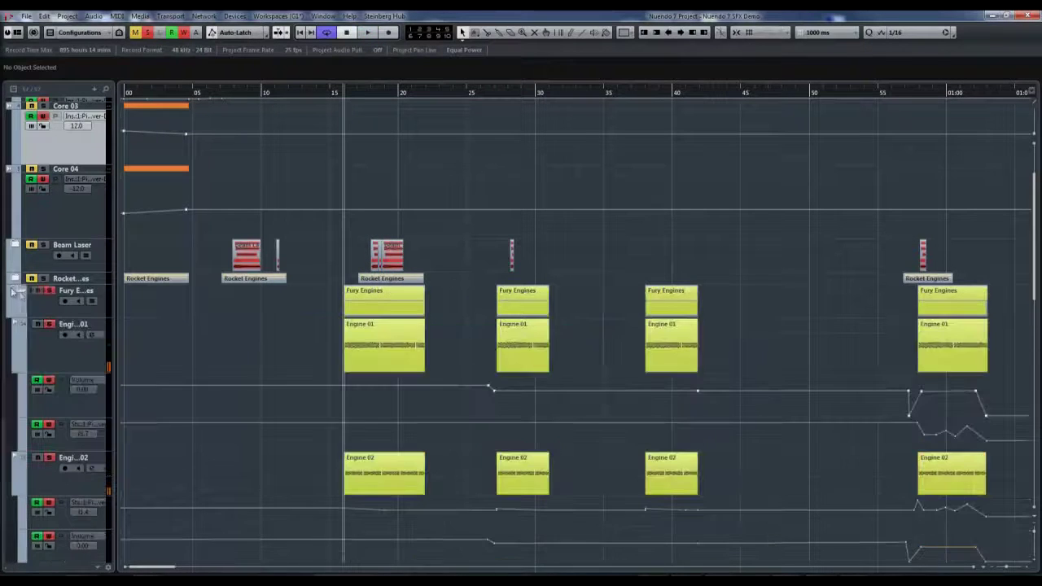
left_click(51, 293)
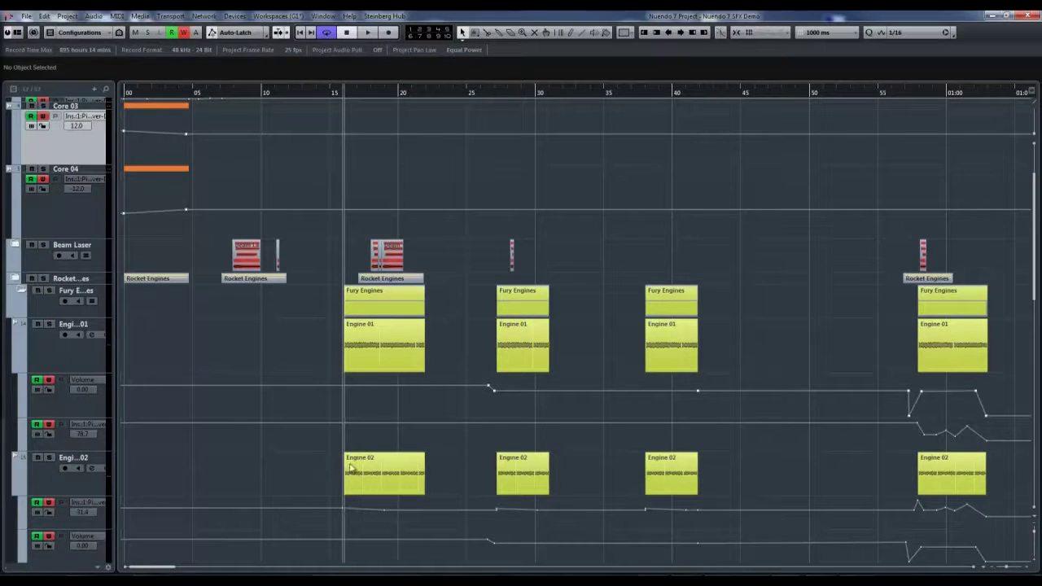
Replay Engine 02 soloed and toggle the Fury Engines folder collapsed and expanded.
left_click(49, 458)
key("space")
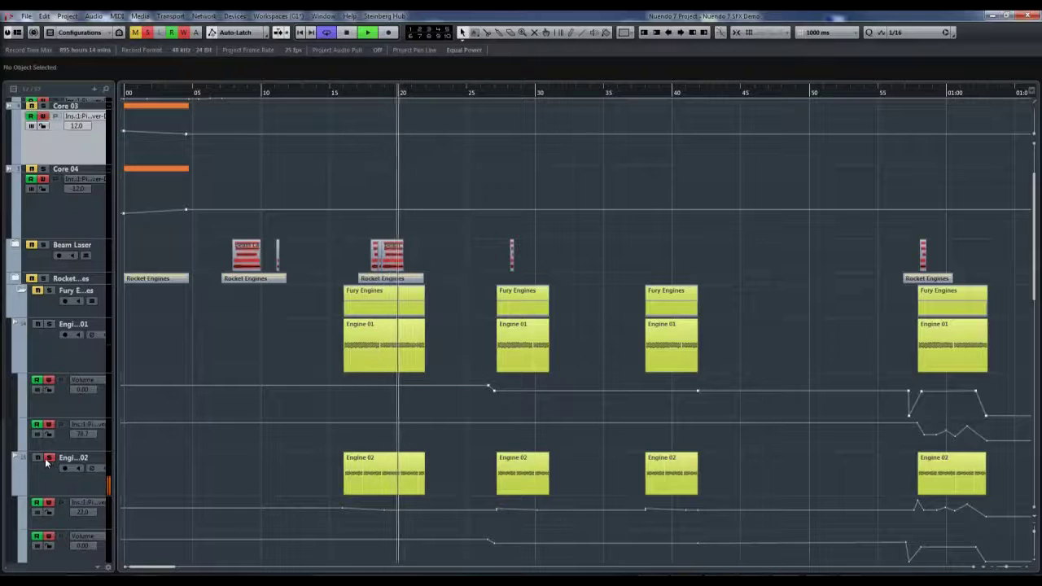
key("space")
left_click(22, 291)
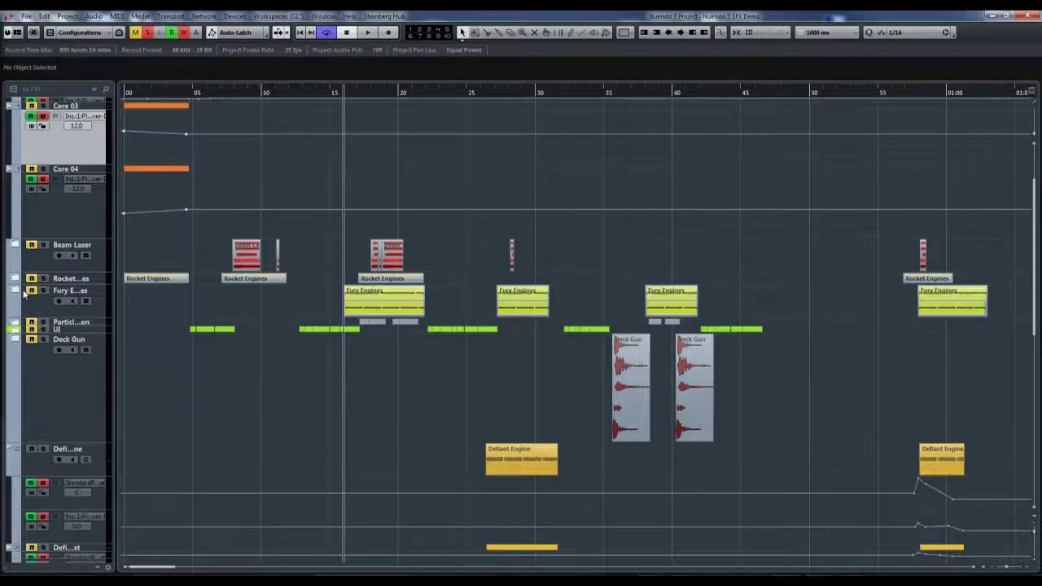
left_click(18, 292)
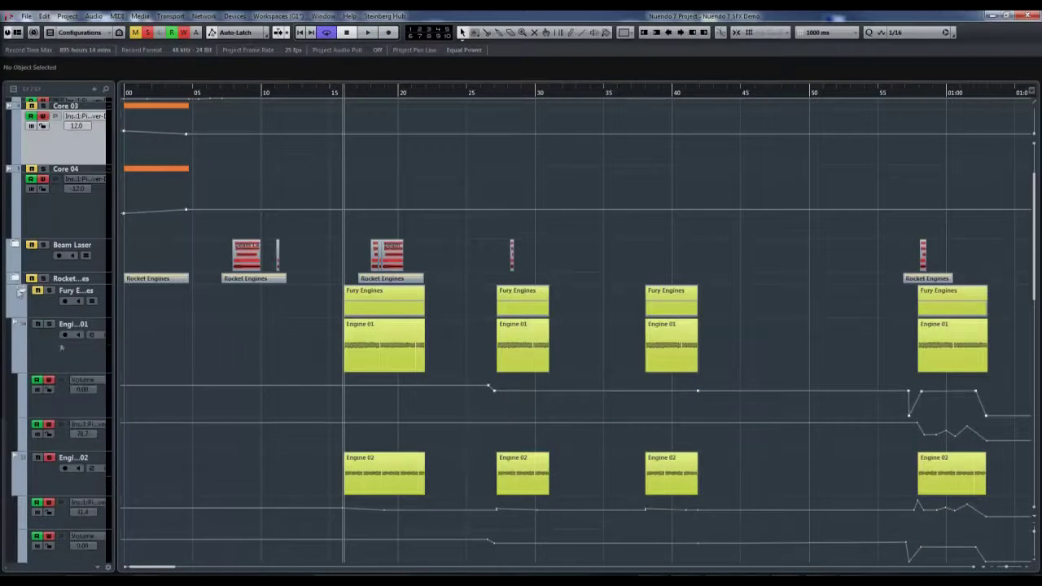
left_click(22, 290)
left_click(22, 291)
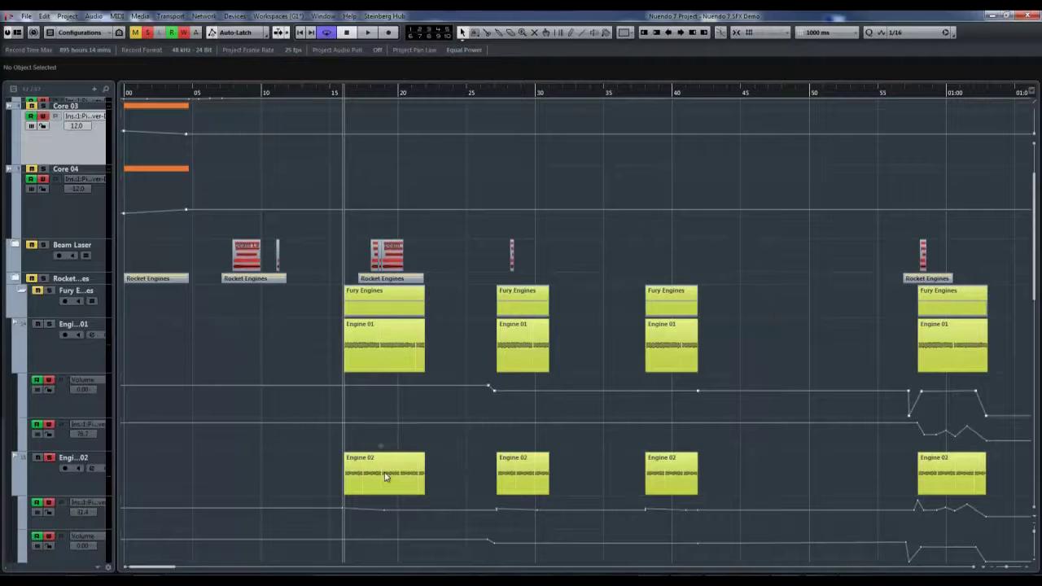
Recheck the Engine 01 and Engine 02 event timings, then collapse the Fury Engines folder.
left_click(379, 350)
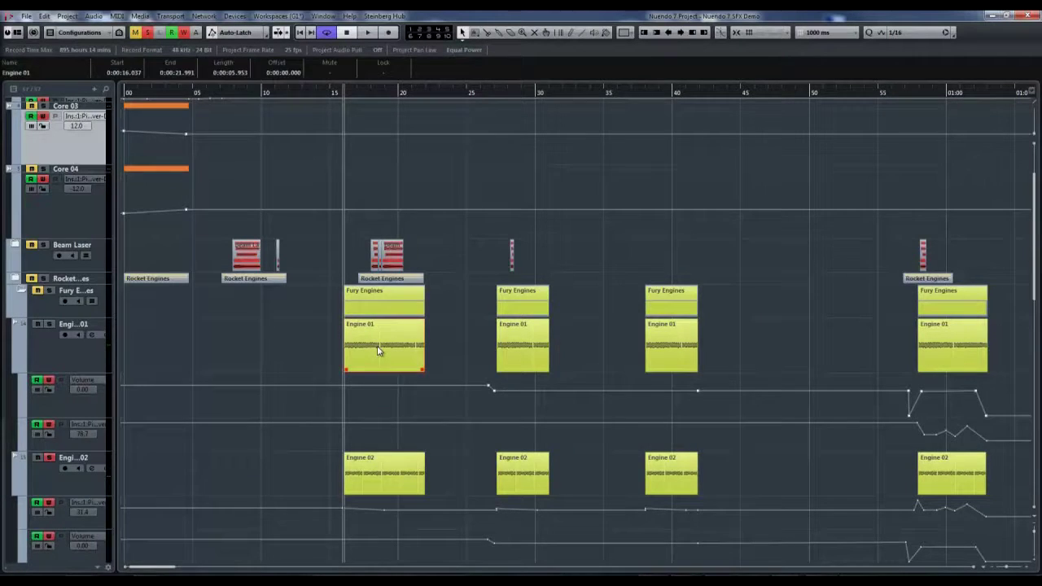
left_click(388, 465)
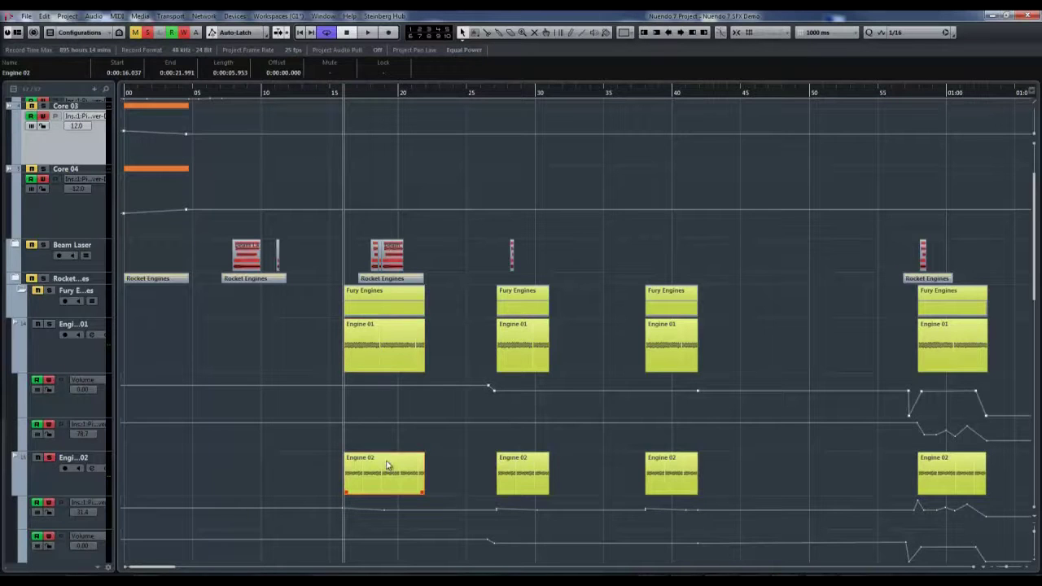
left_click(22, 291)
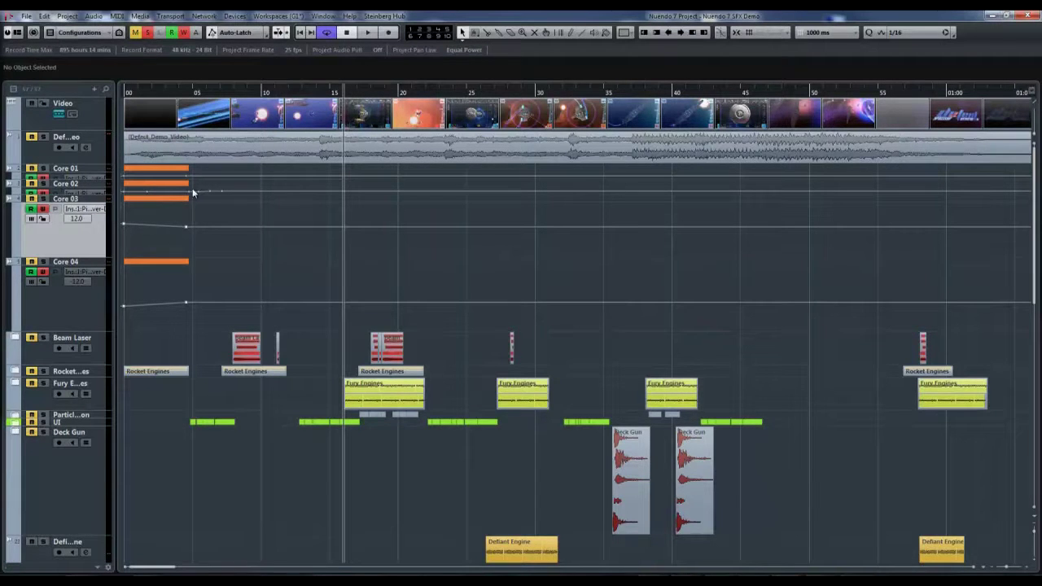
Scroll to the Defiant Engine track, set the playback position near 57 seconds, and zoom in horizontally.
scroll(272, 372, "down", 5)
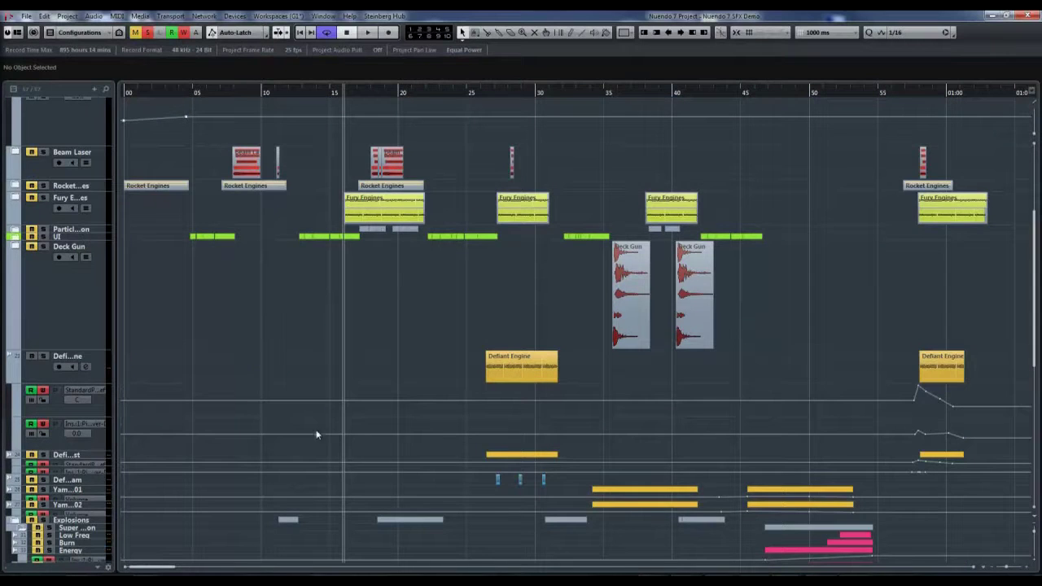
scroll(411, 413, "down", 3)
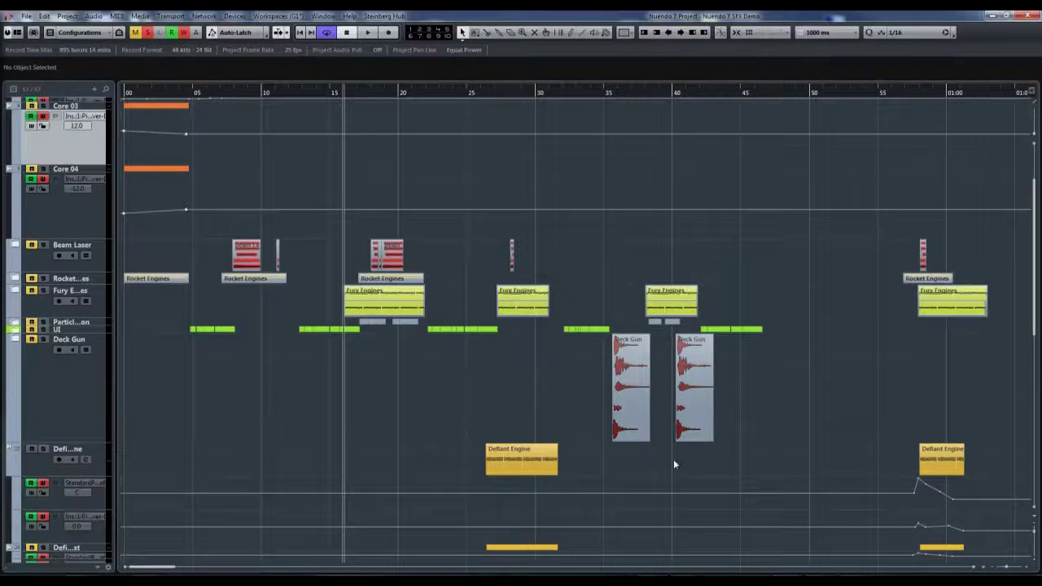
scroll(573, 352, "up", 3)
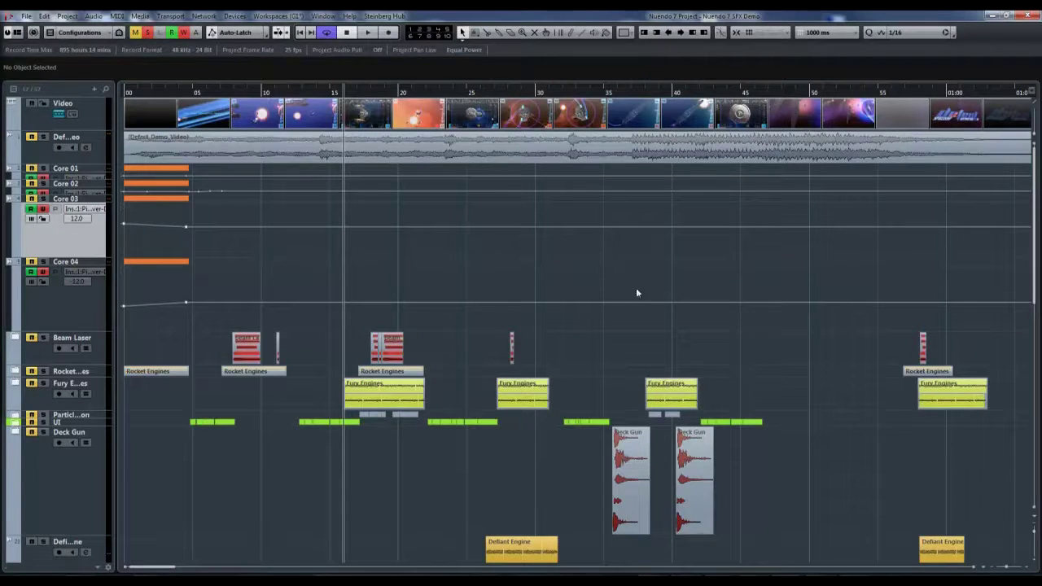
mouse_move(1033, 232)
left_mouse_down()
mouse_move(1036, 287)
mouse_move(1037, 215)
left_mouse_up()
left_click(902, 91)
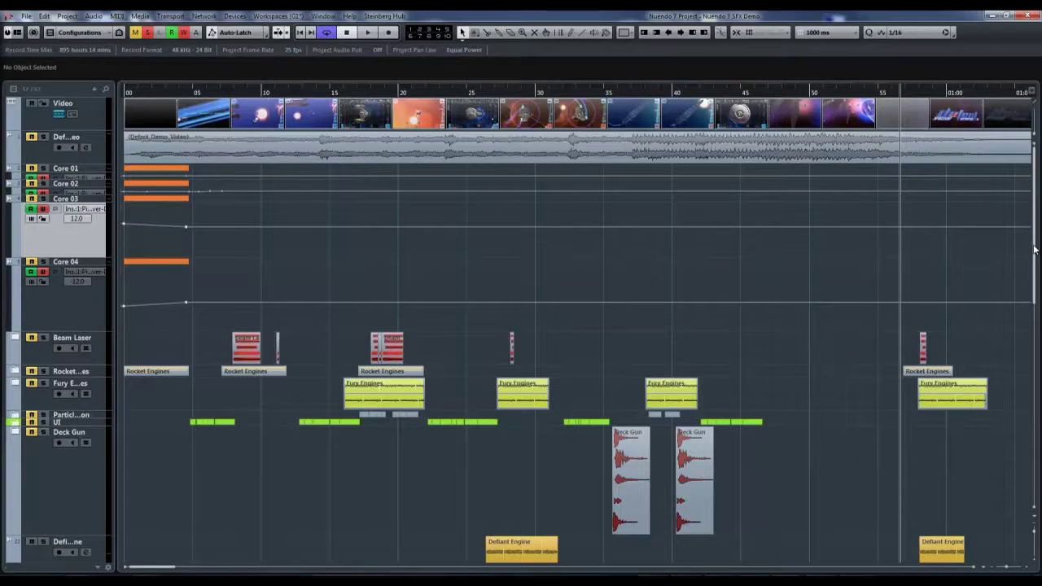
scroll(1034, 250, "down", 7)
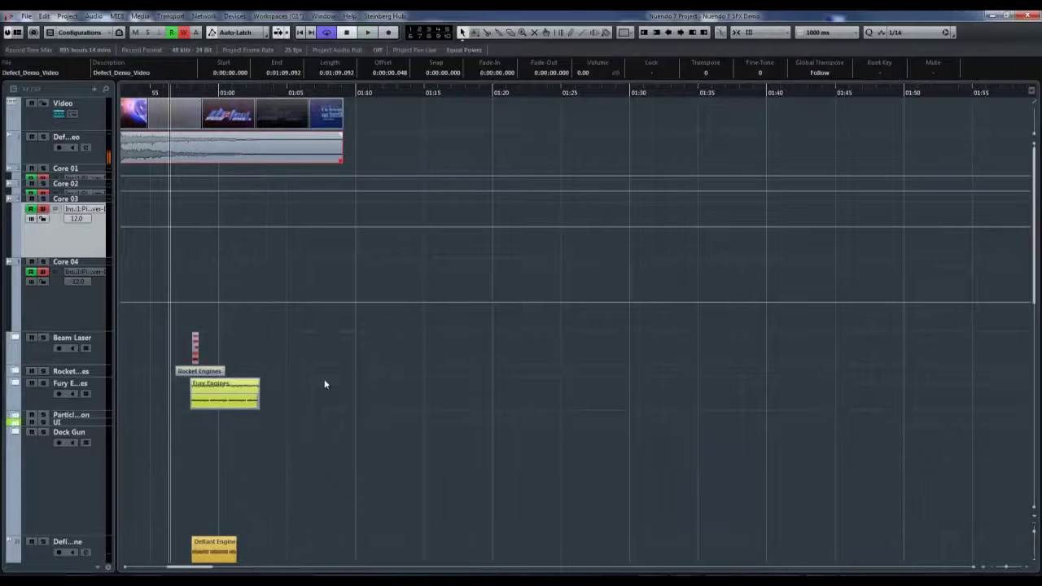
scroll(1034, 173, "down", 6)
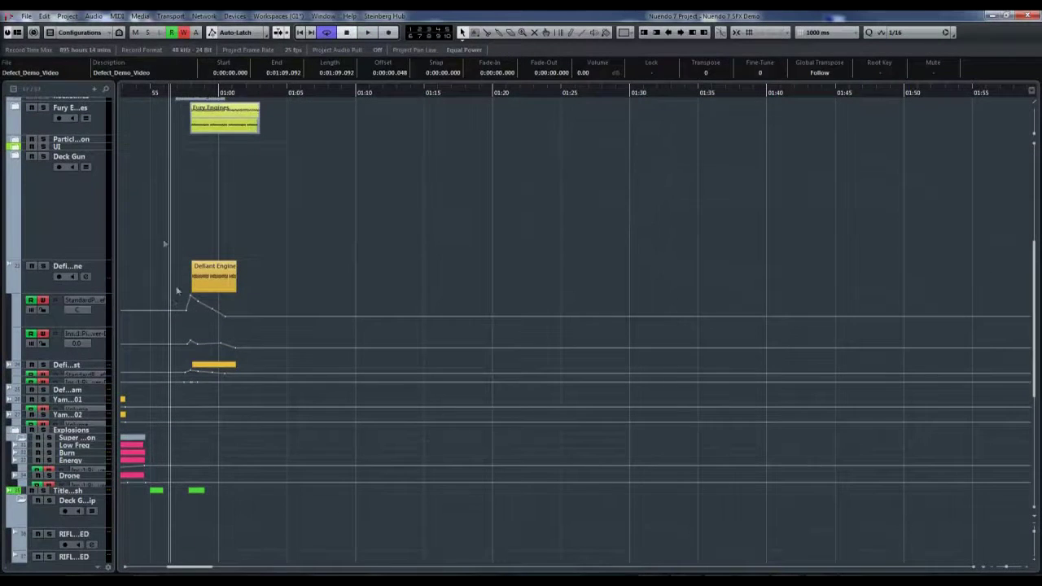
left_click_drag(170, 88, 175, 130)
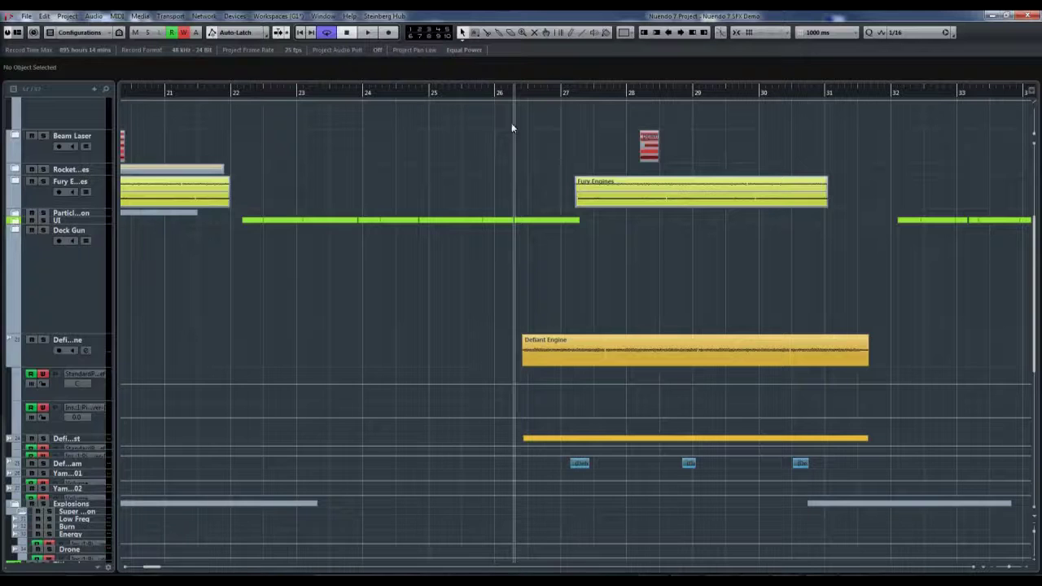
Open the Defiant Engine part in the Audio Part Editor and check each Engine02 event's start.
double_click(588, 360)
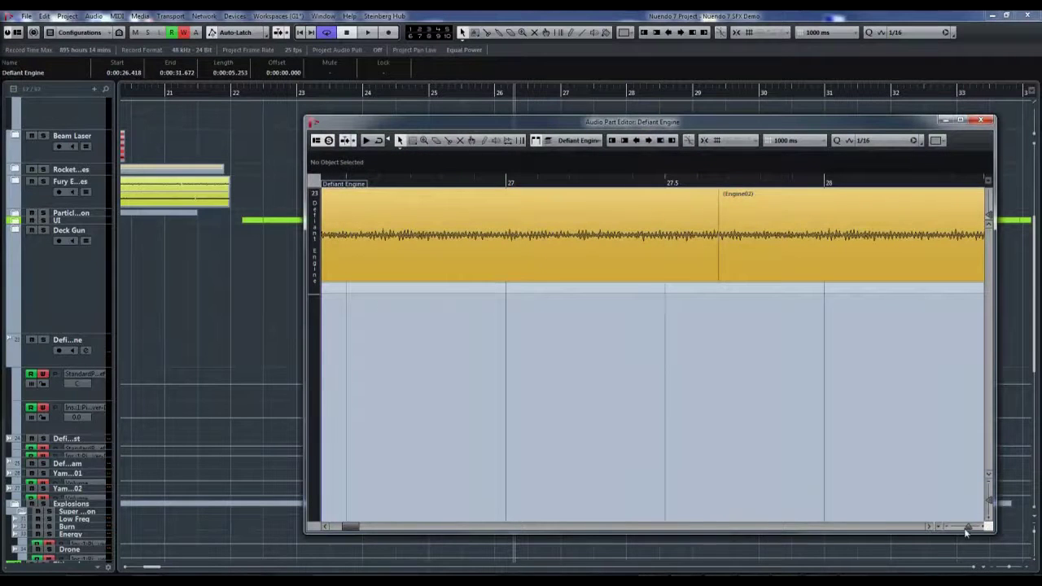
left_click_drag(972, 529, 967, 531)
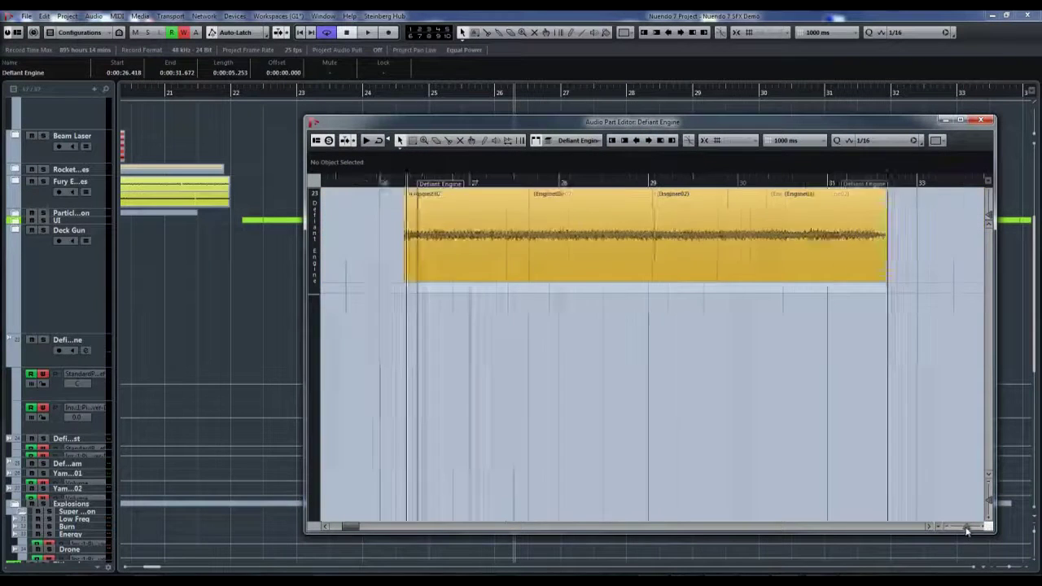
left_click(547, 237)
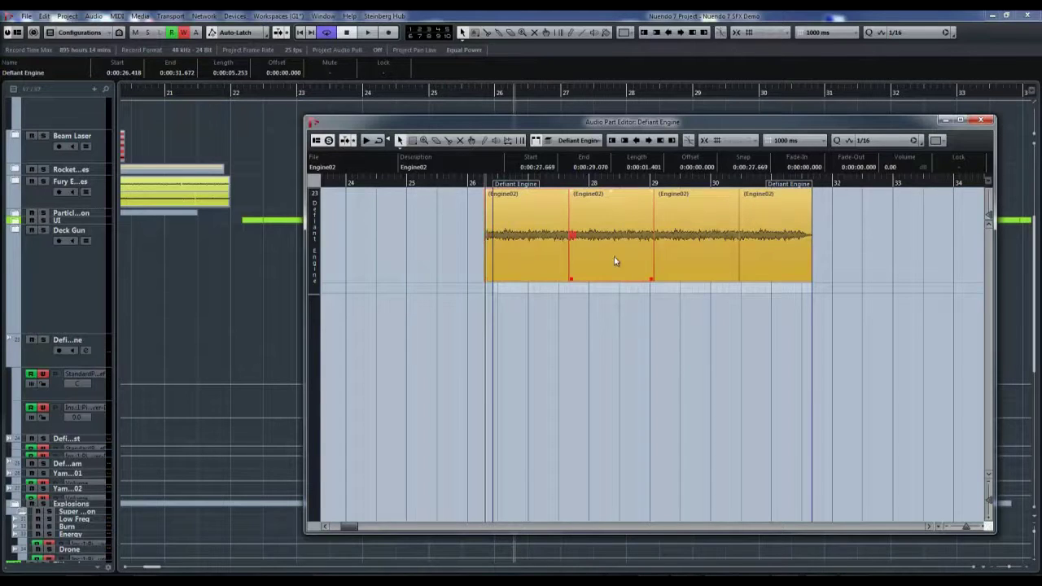
left_click(698, 261)
left_click(701, 261)
left_click(625, 262)
left_click(531, 269)
Minimize the part editor, zoom out to the whole project, and select a green UI event near 24 seconds.
left_click(945, 121)
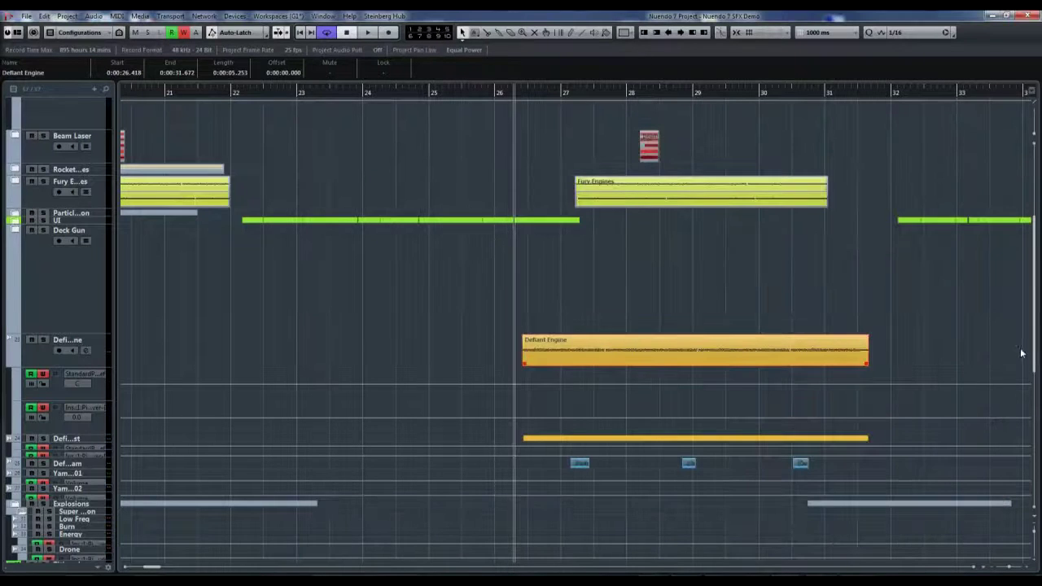
scroll(1035, 359, "up", 5)
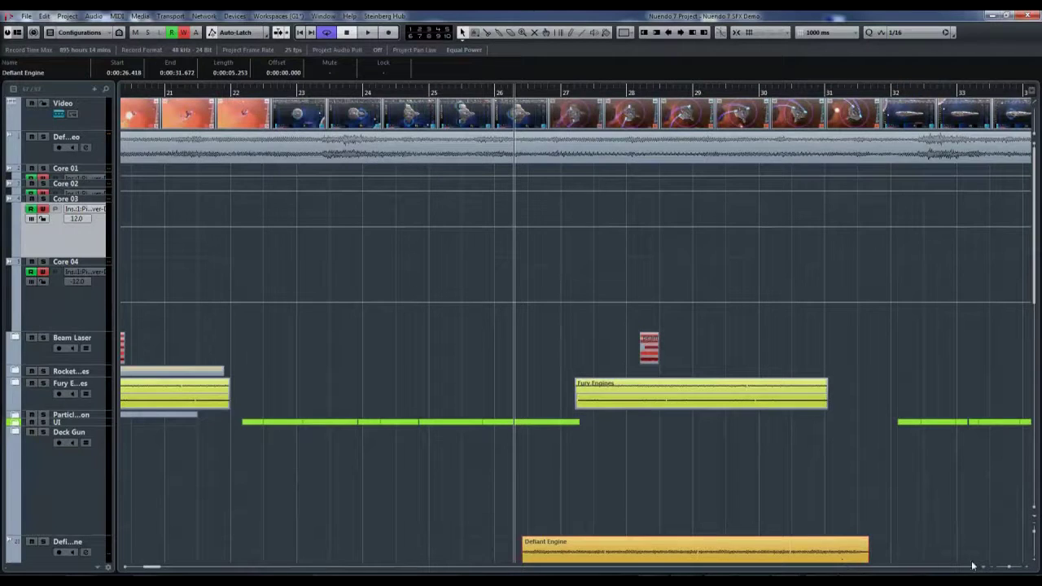
left_click(1012, 570)
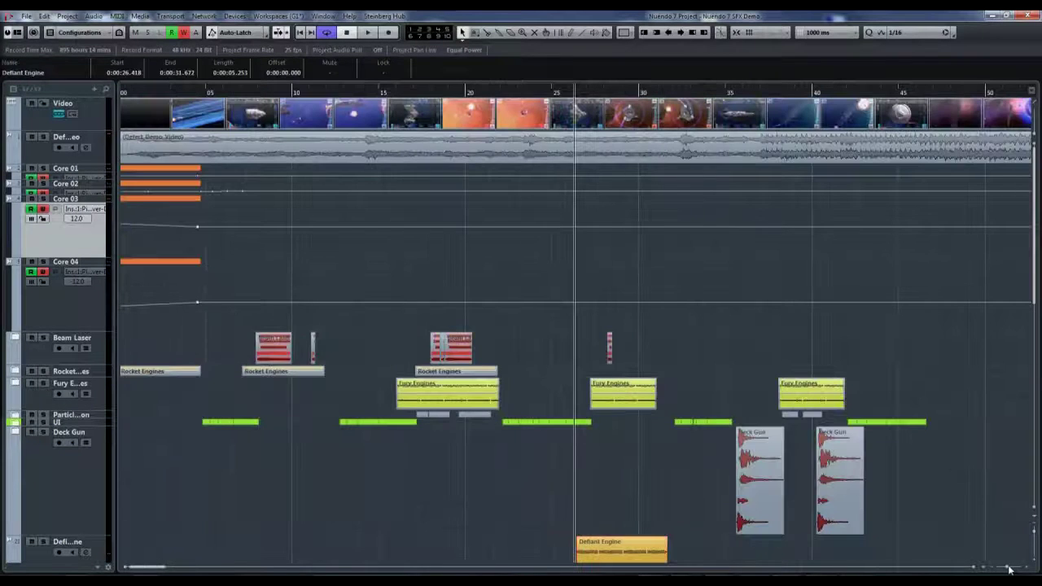
left_click(1009, 569)
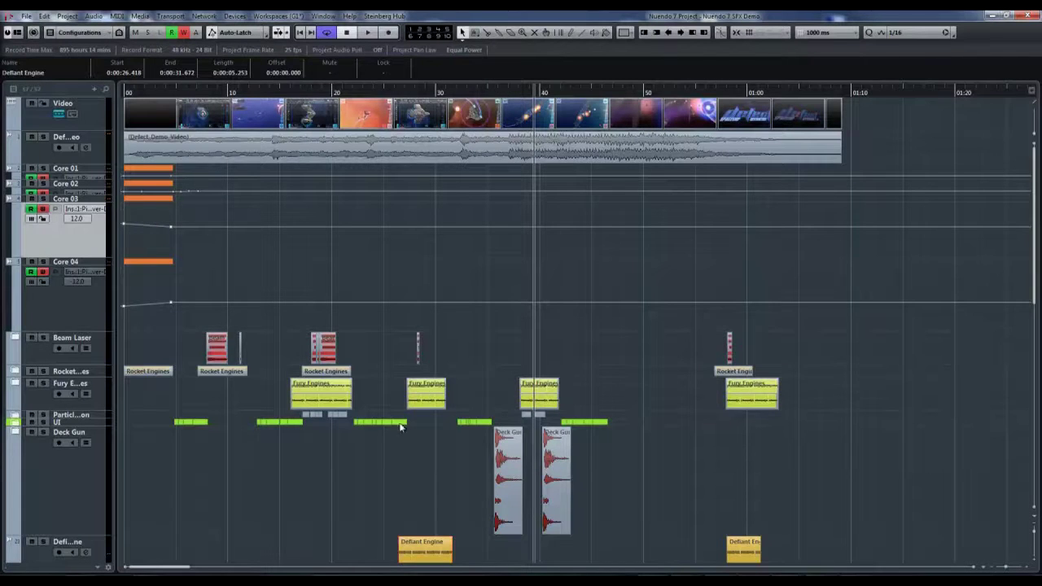
left_click(387, 424)
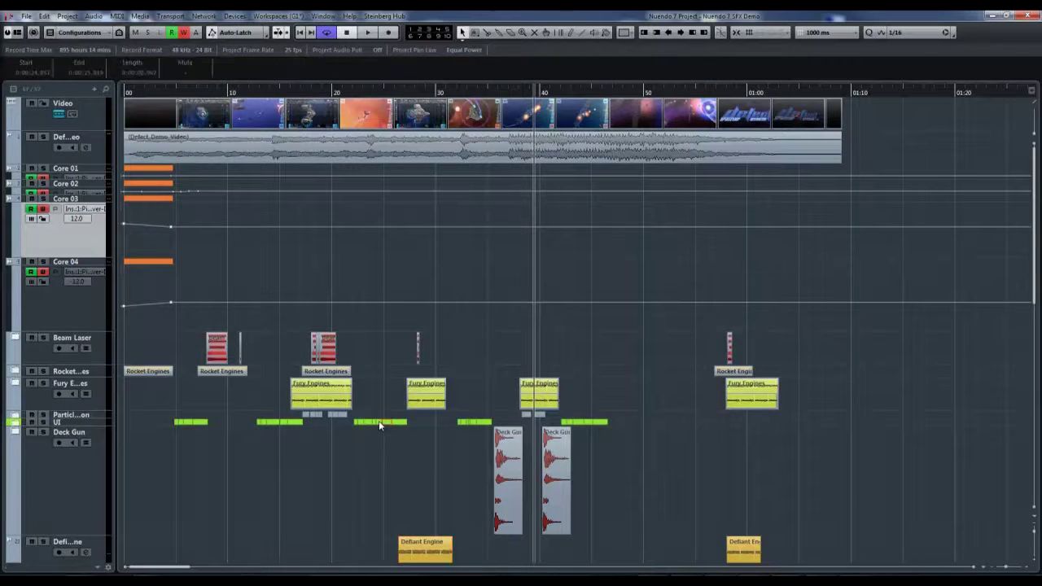
double_click(380, 424)
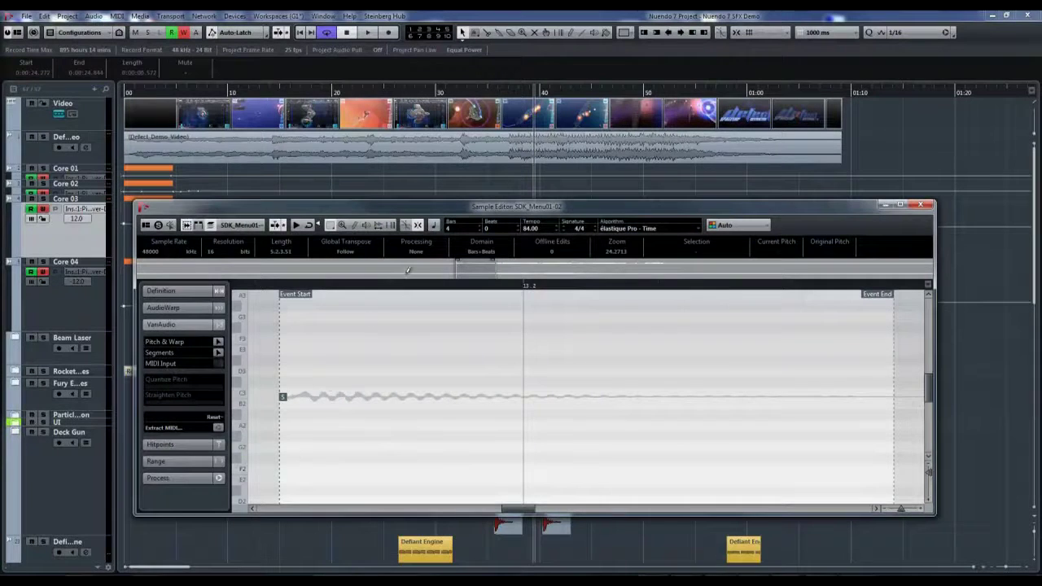
left_click(297, 226)
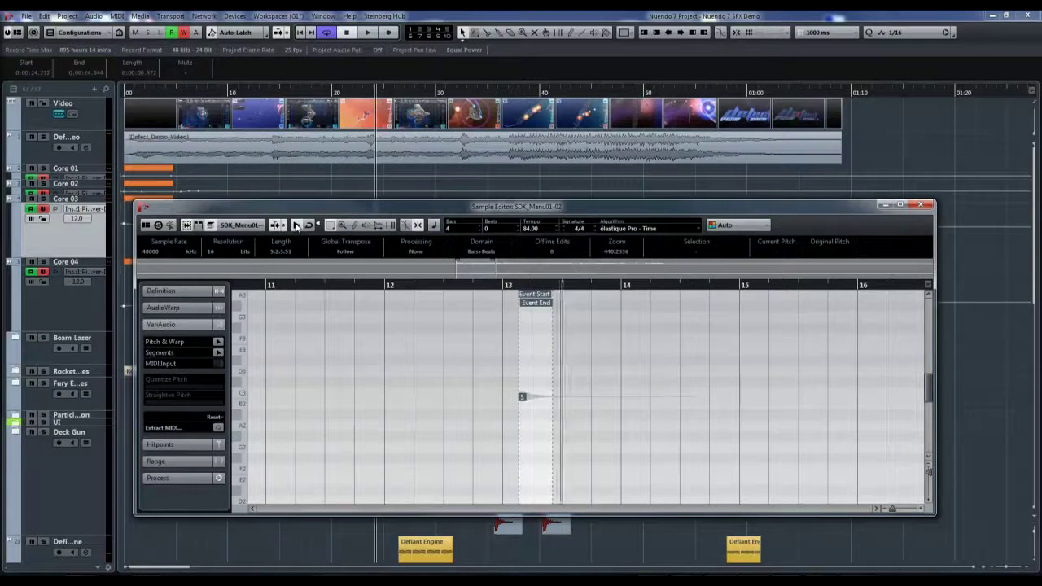
left_click(296, 225)
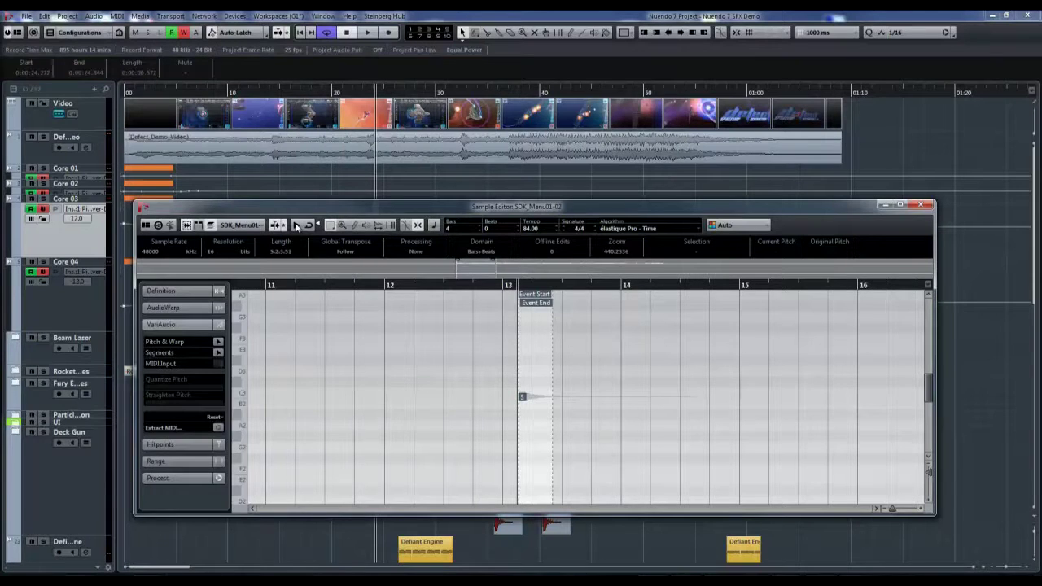
left_click(296, 225)
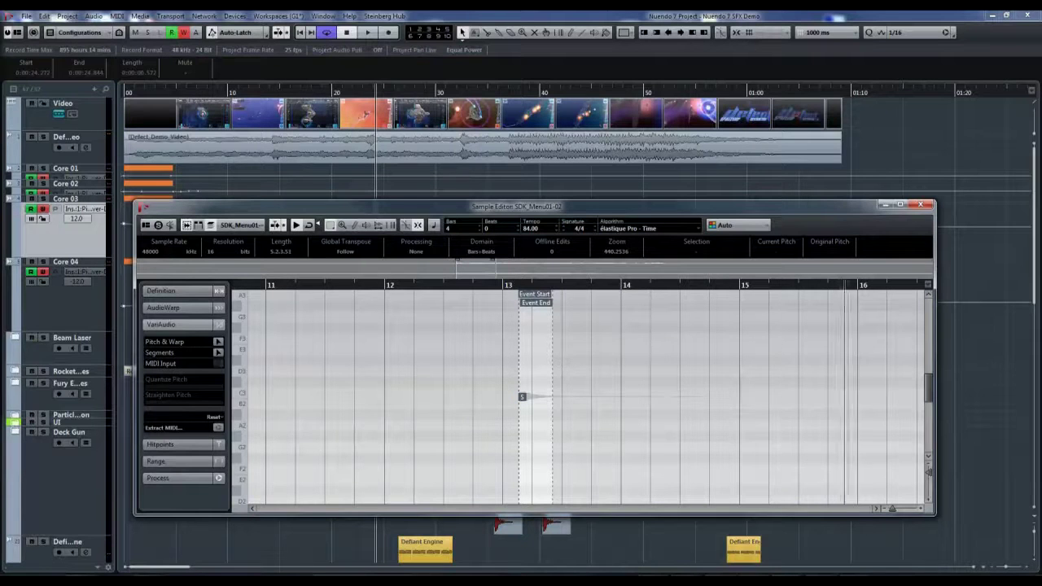
left_click(923, 204)
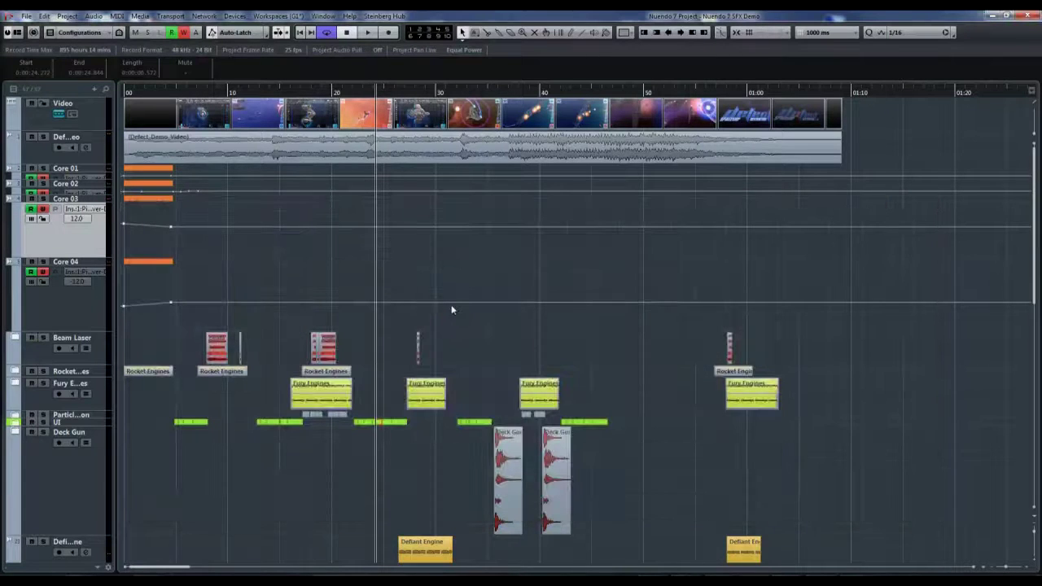